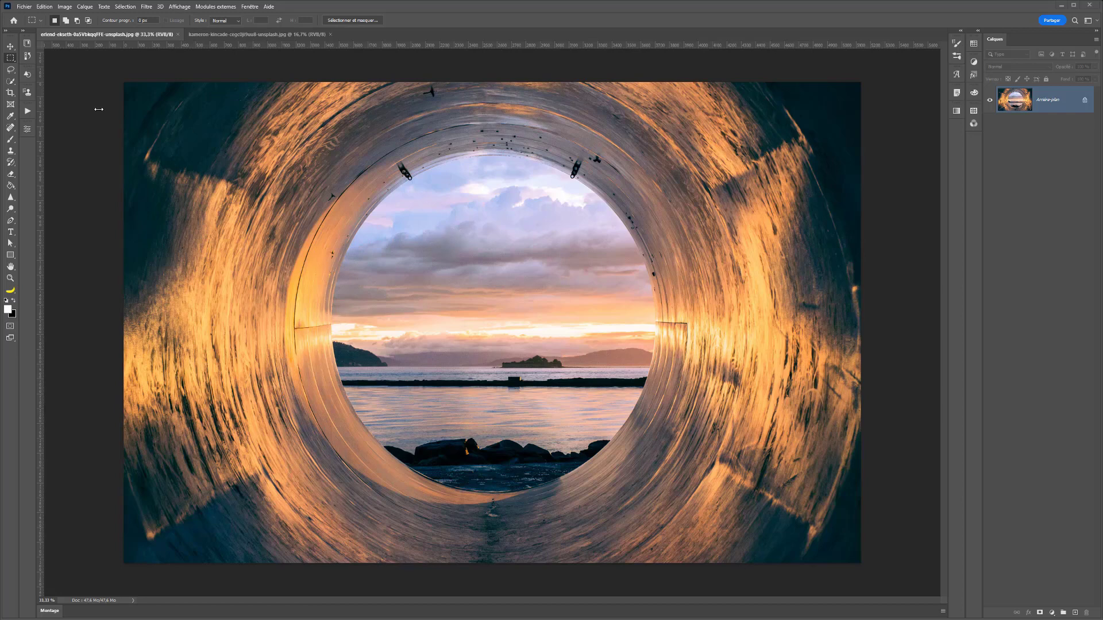
Draw a rectangular frame over the upper-left part of the tunnel image with the Frame tool.
click(10, 103)
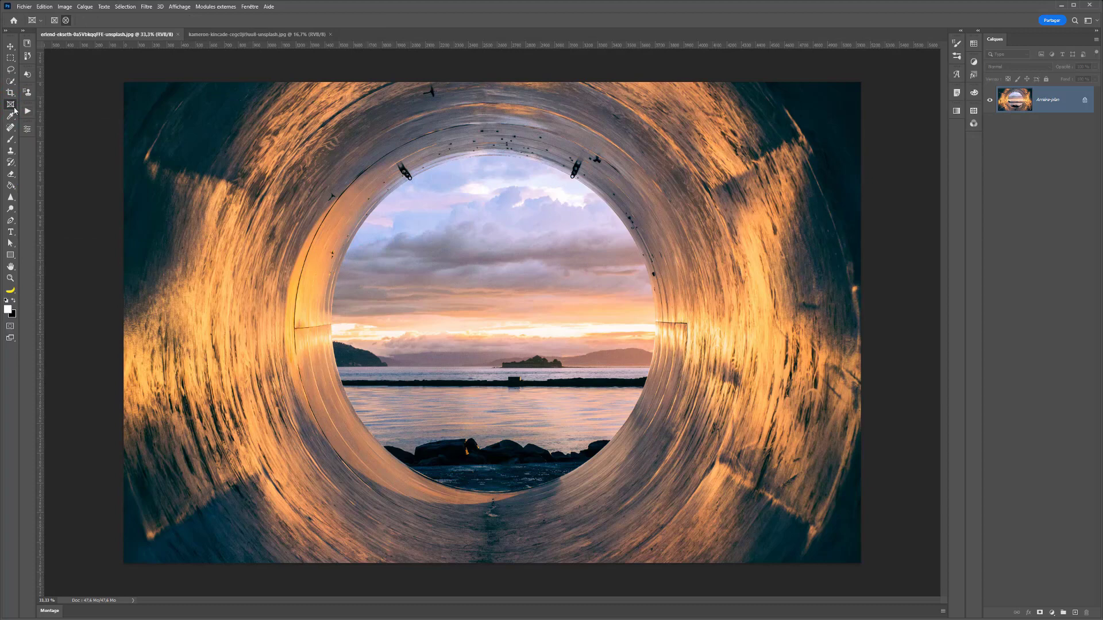
click(39, 20)
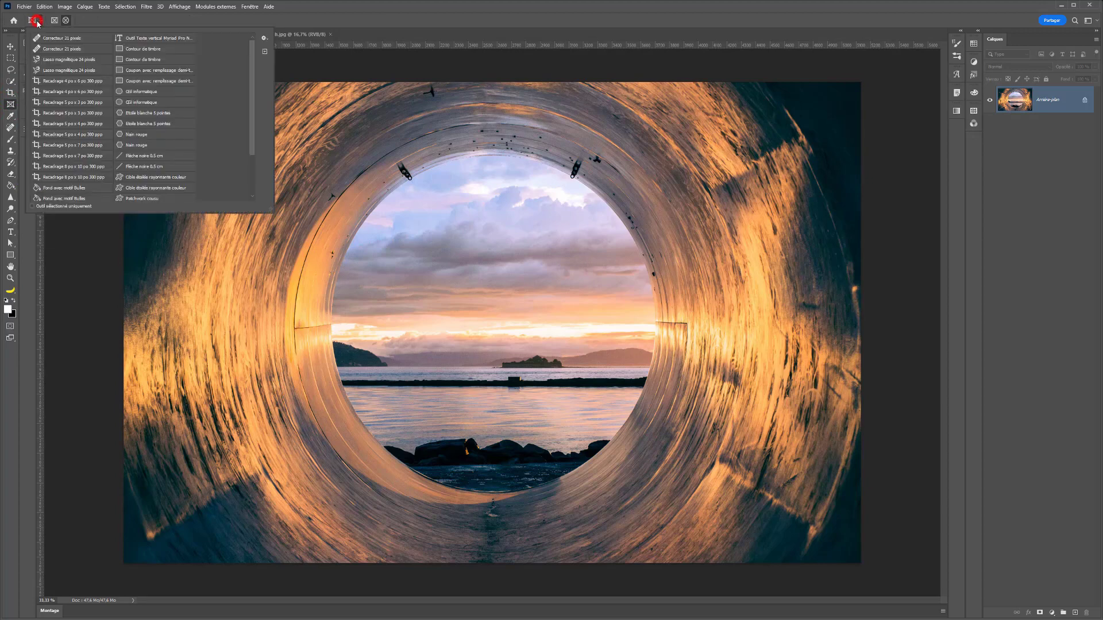
click(39, 21)
click(56, 21)
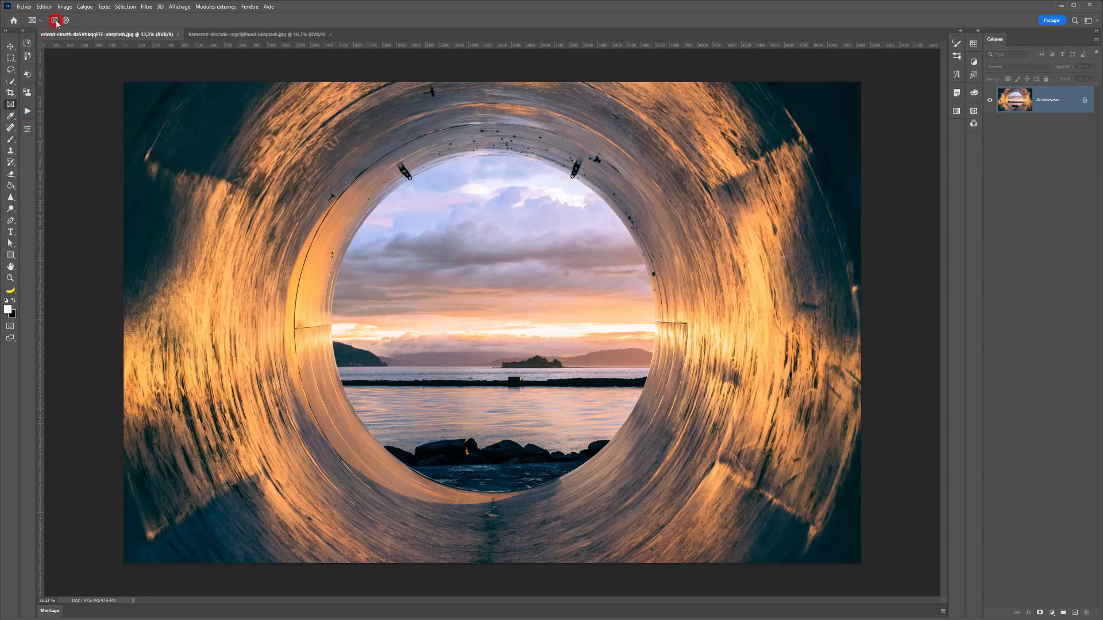
click(66, 20)
click(54, 20)
drag(148, 120, 320, 305)
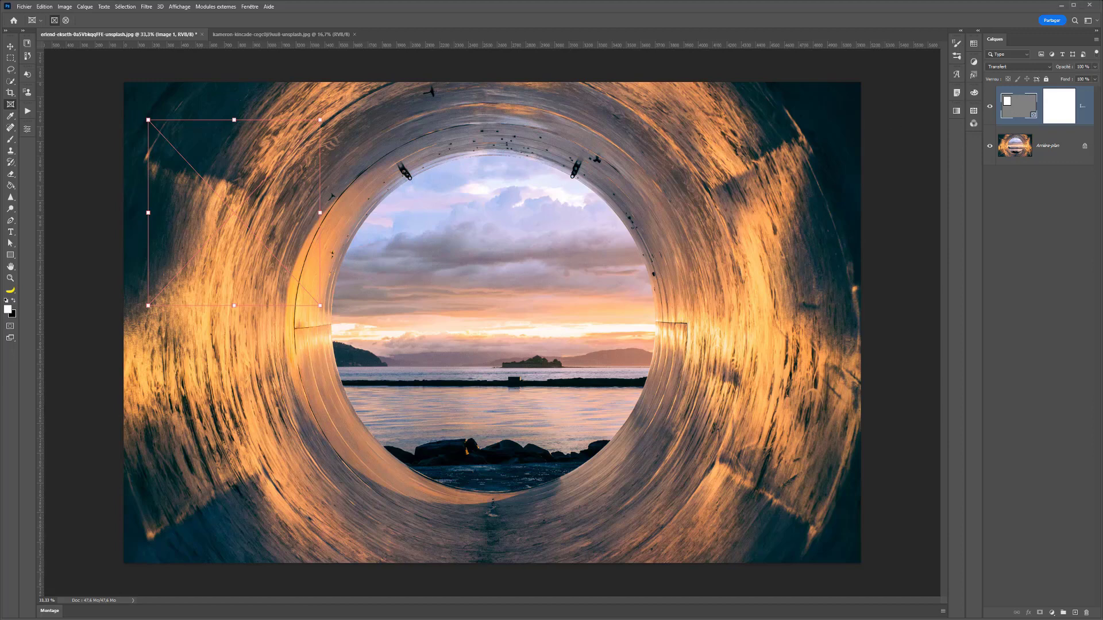
Place the marsh landscape photo from the outil image folder into the rectangular frame and shift it down about 42 px inside.
drag(1102, 86, 734, 91)
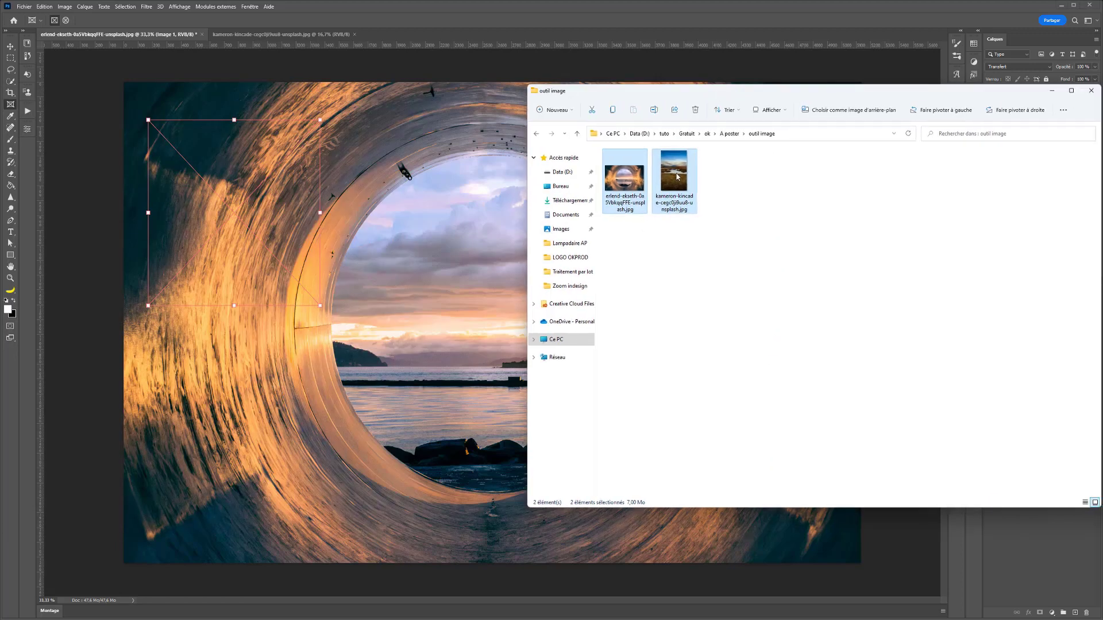
click(684, 198)
drag(682, 179, 231, 212)
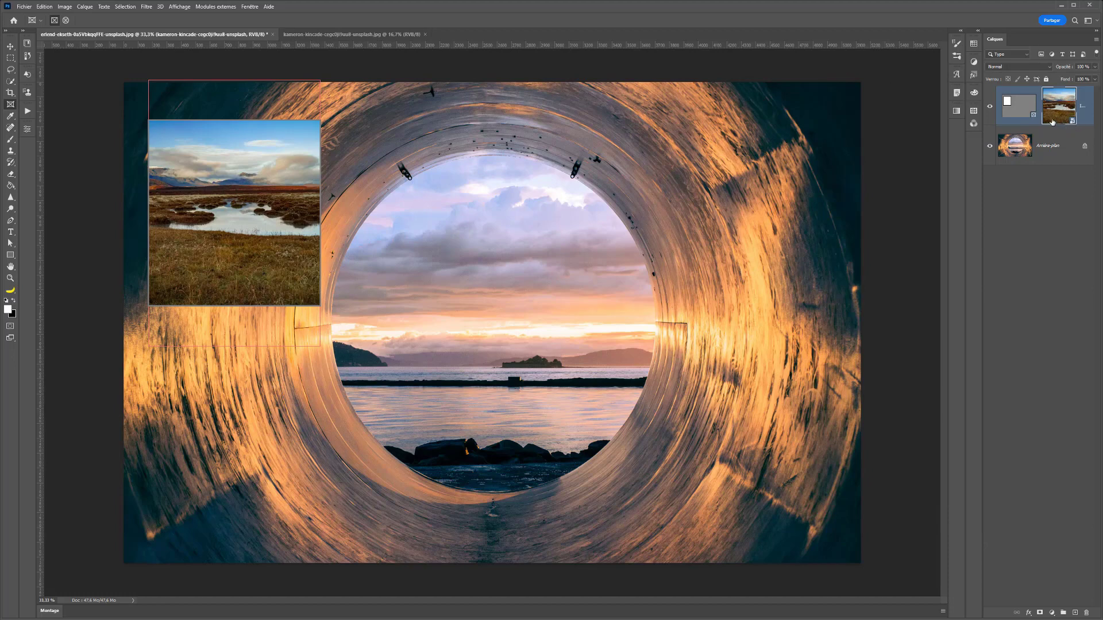
click(10, 46)
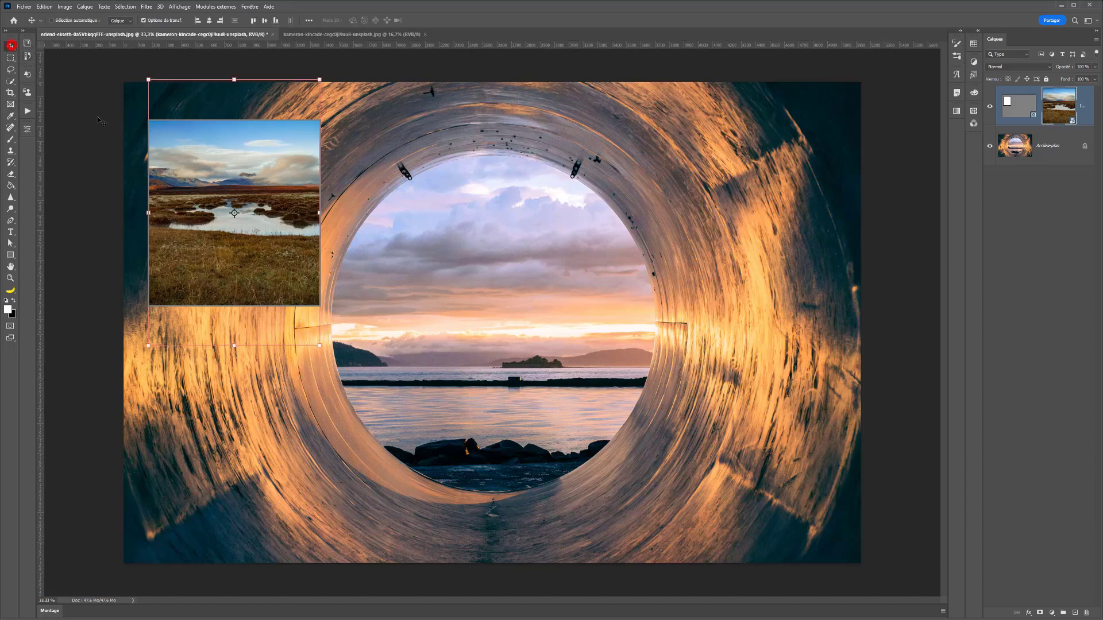
drag(262, 297, 282, 263)
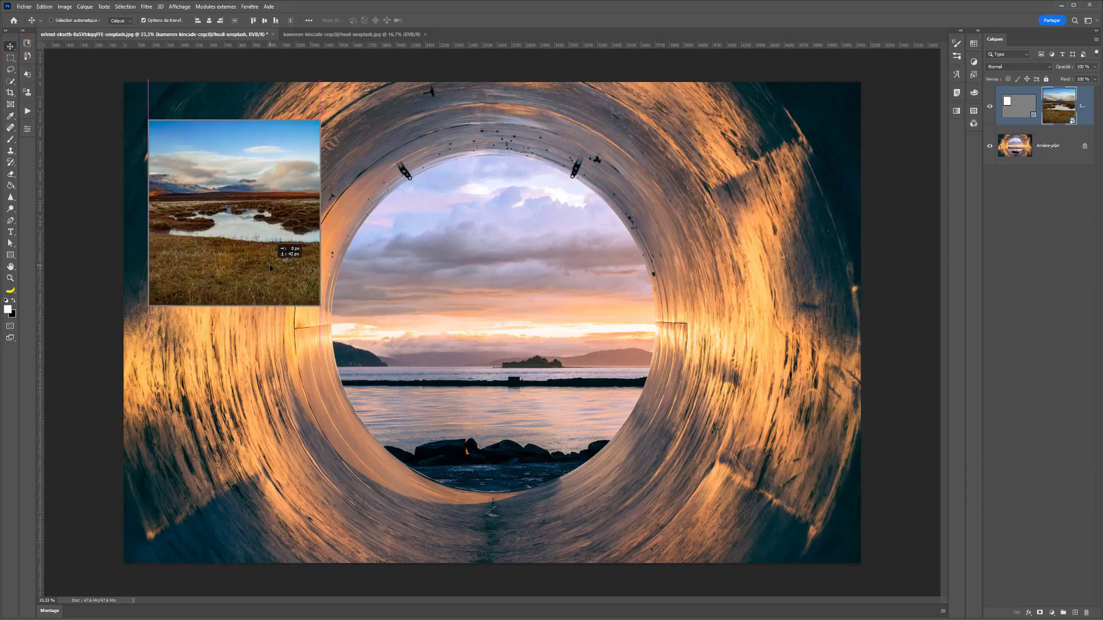
Shorten the rectangular frame by raising its lower edge, and delete the frame together with its photo.
click(989, 104)
drag(974, 108, 957, 129)
click(1008, 103)
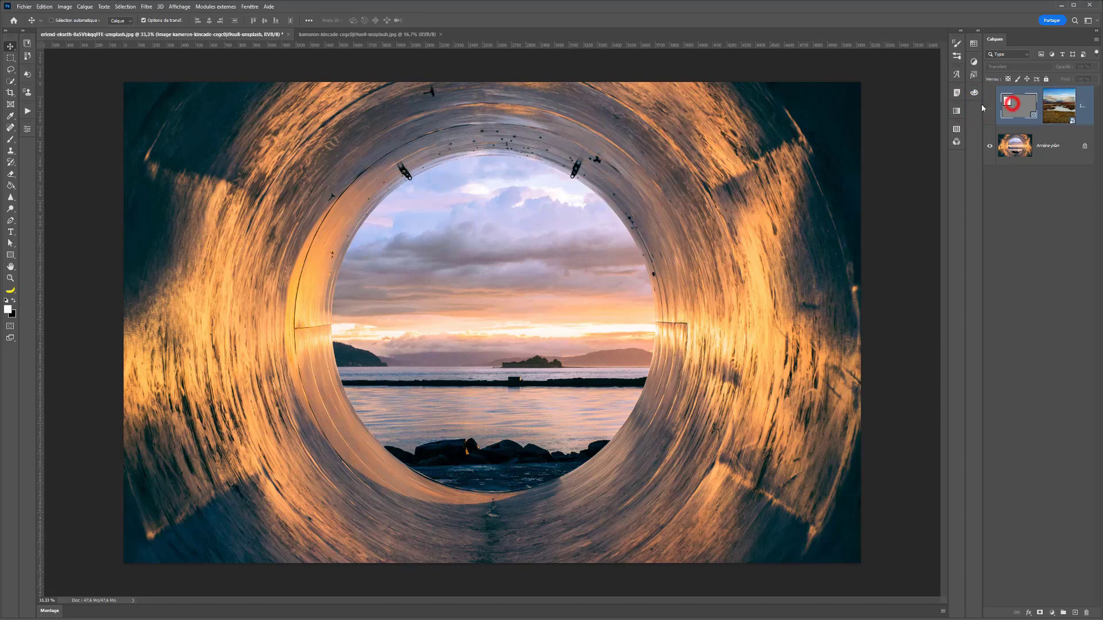
click(989, 105)
click(1008, 103)
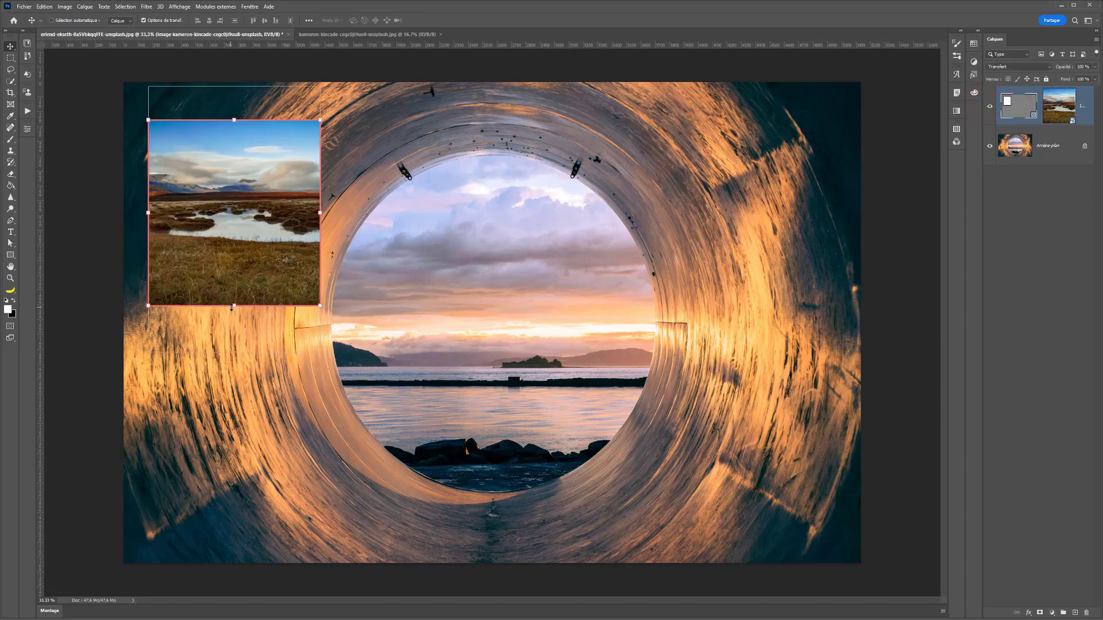
drag(233, 305, 234, 260)
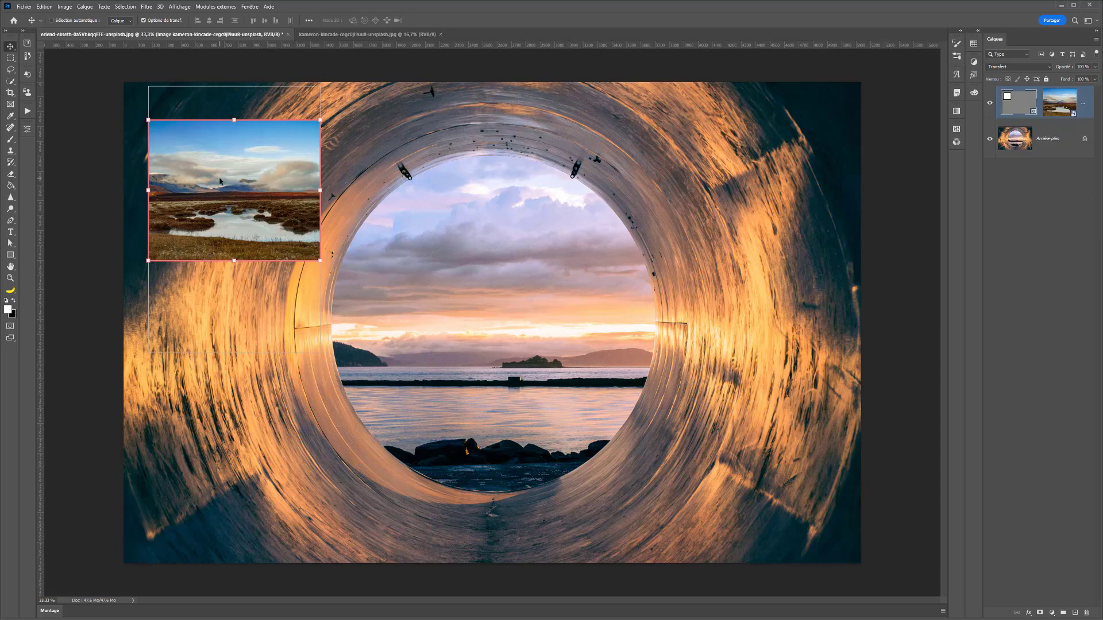
key(Delete)
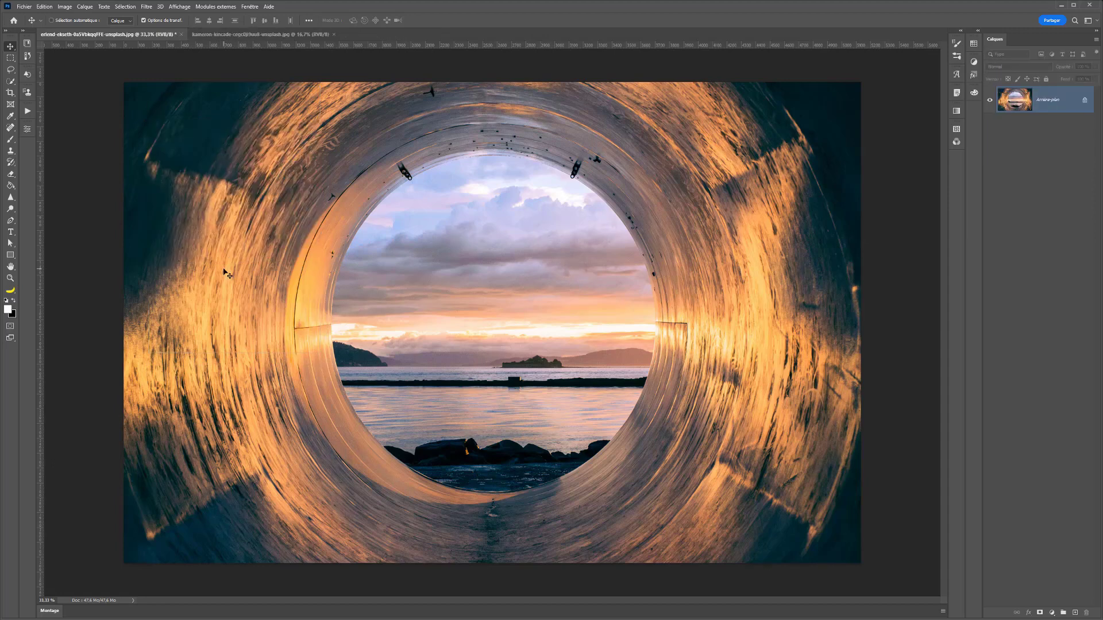
Draw a second rectangular frame over the tunnel's left wall, extend its upper edge, reposition it up and to the left, and delete it.
click(11, 104)
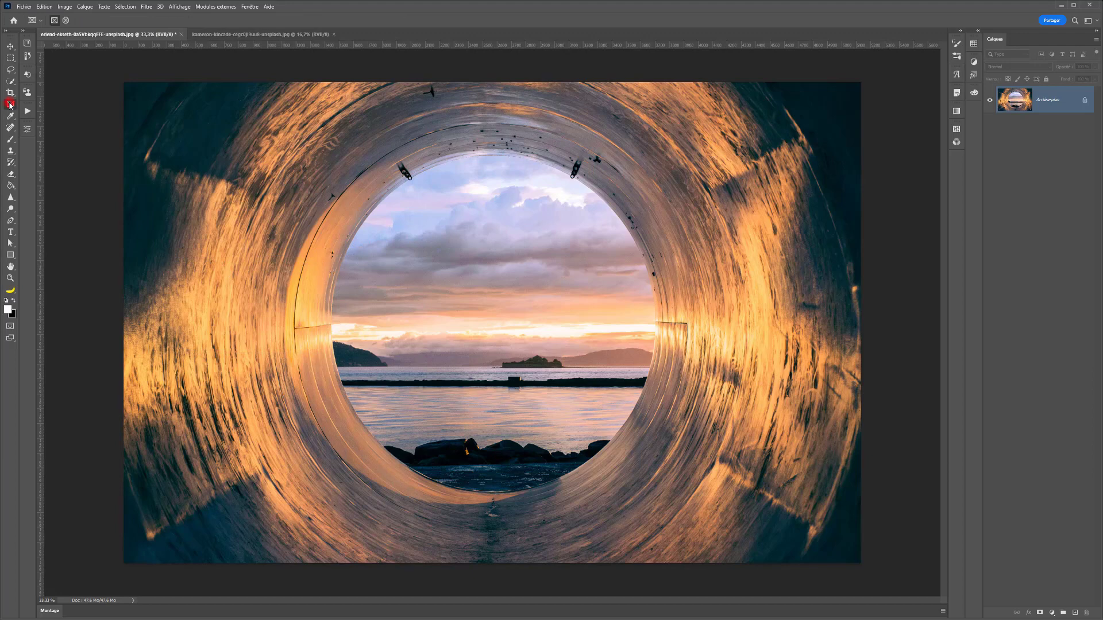
mouse_move(209, 168)
mouse_down()
mouse_move(247, 178)
mouse_move(460, 402)
mouse_move(566, 361)
mouse_move(409, 377)
mouse_up()
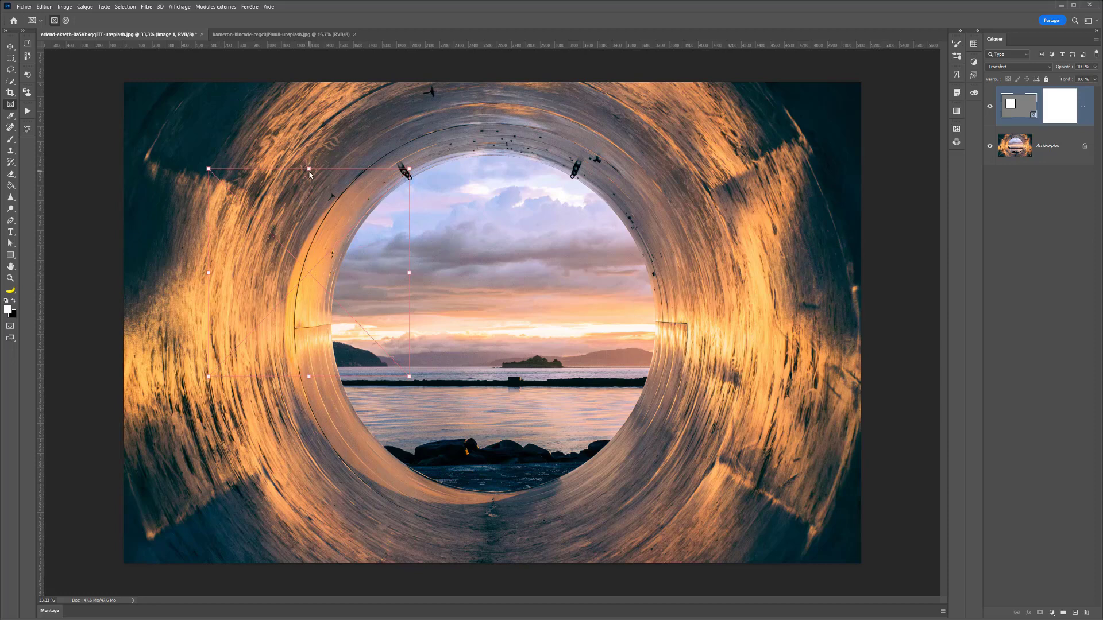
drag(309, 171, 309, 164)
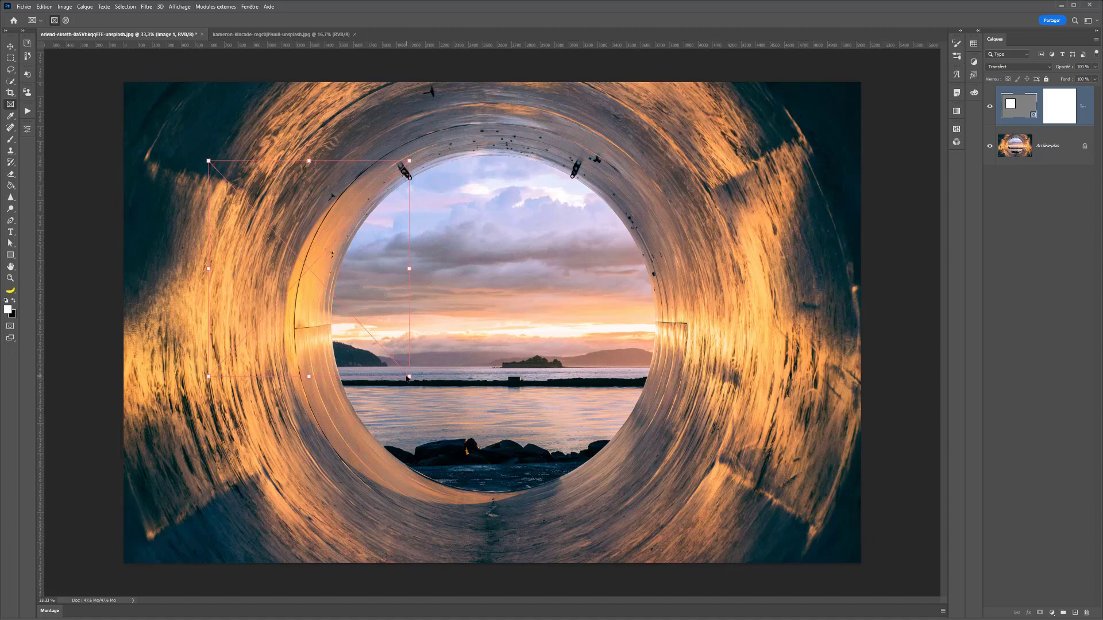
drag(410, 377, 451, 305)
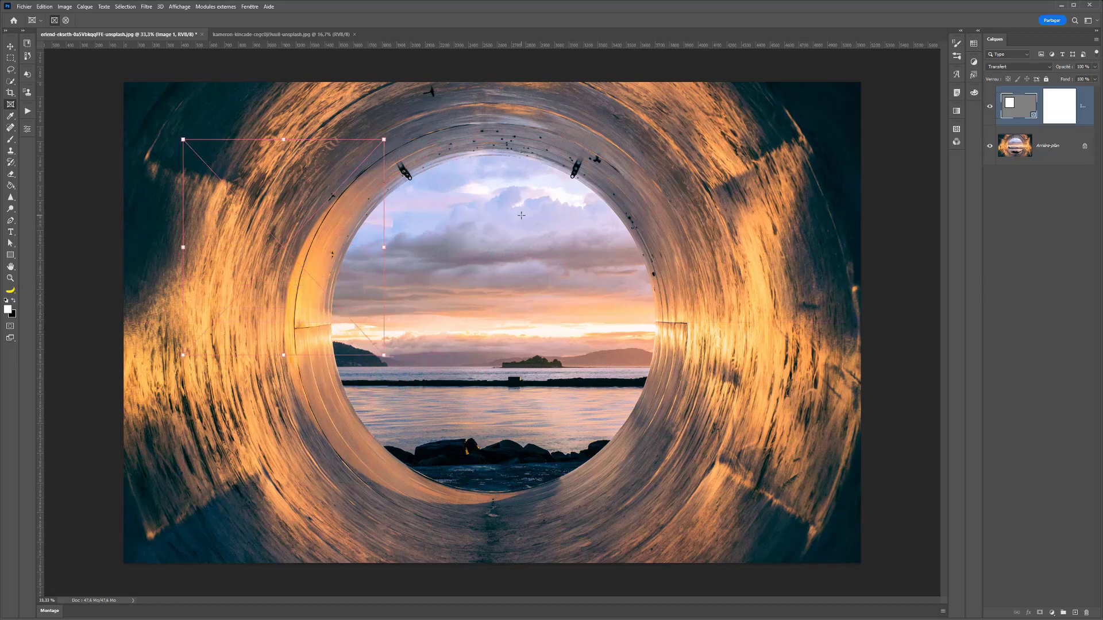
key(Delete)
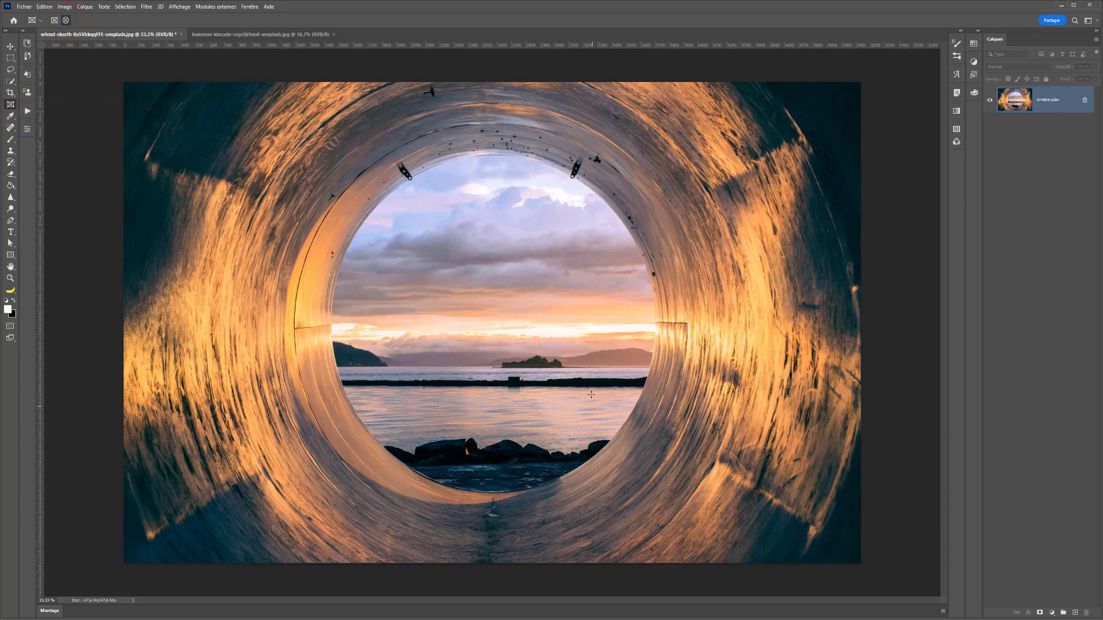
Draw an elliptical frame over the tunnel opening and adjust its edges to fit the opening's outline.
mouse_move(479, 315)
mouse_down()
mouse_move(623, 165)
mouse_move(495, 244)
mouse_move(418, 369)
mouse_move(620, 370)
mouse_move(681, 298)
mouse_move(666, 171)
mouse_move(706, 108)
mouse_move(694, 138)
mouse_move(657, 168)
mouse_move(690, 132)
mouse_up()
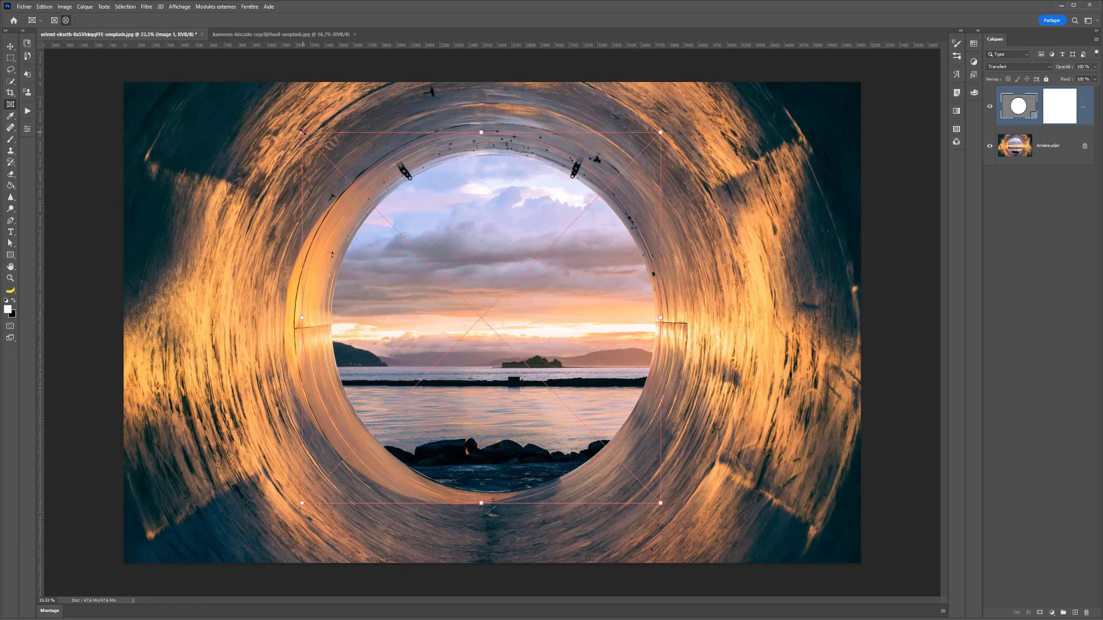
drag(301, 132, 326, 150)
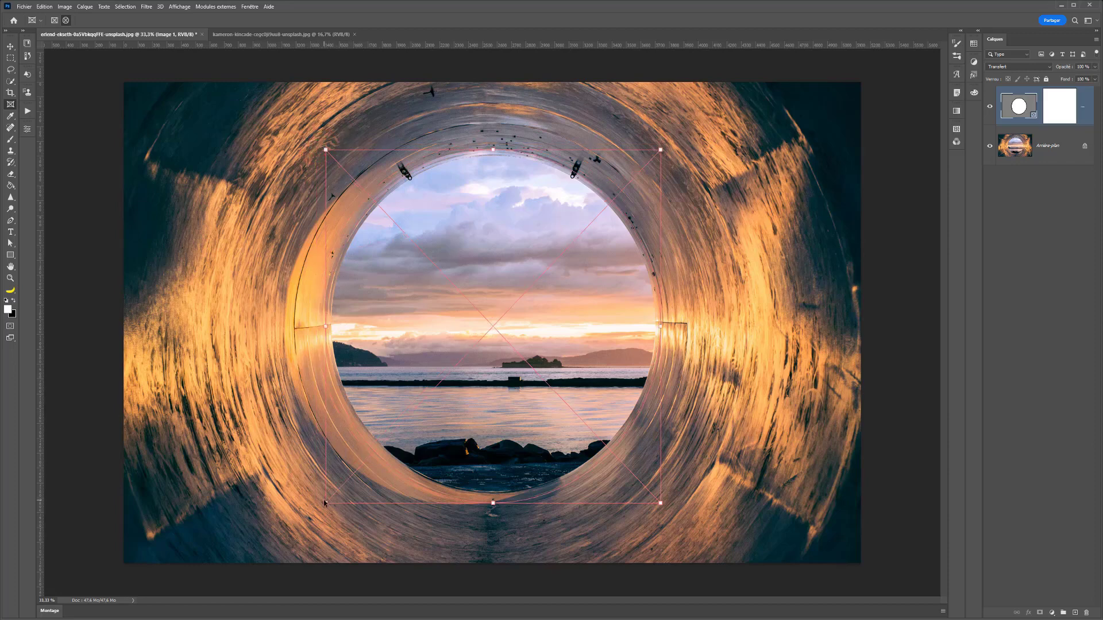
drag(324, 503, 334, 493)
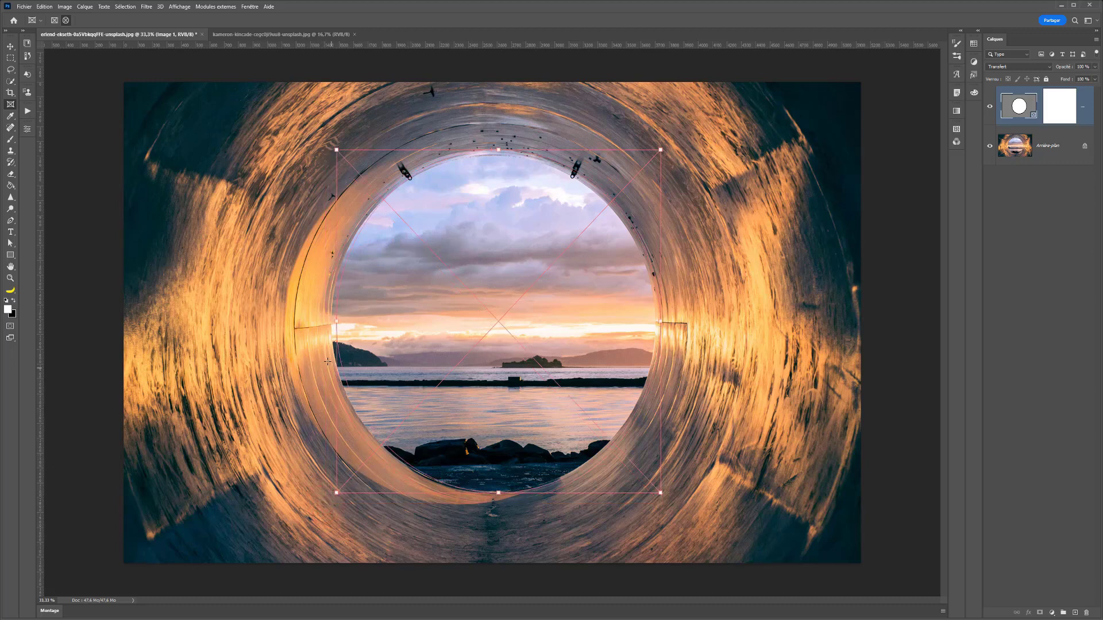
drag(337, 321, 333, 322)
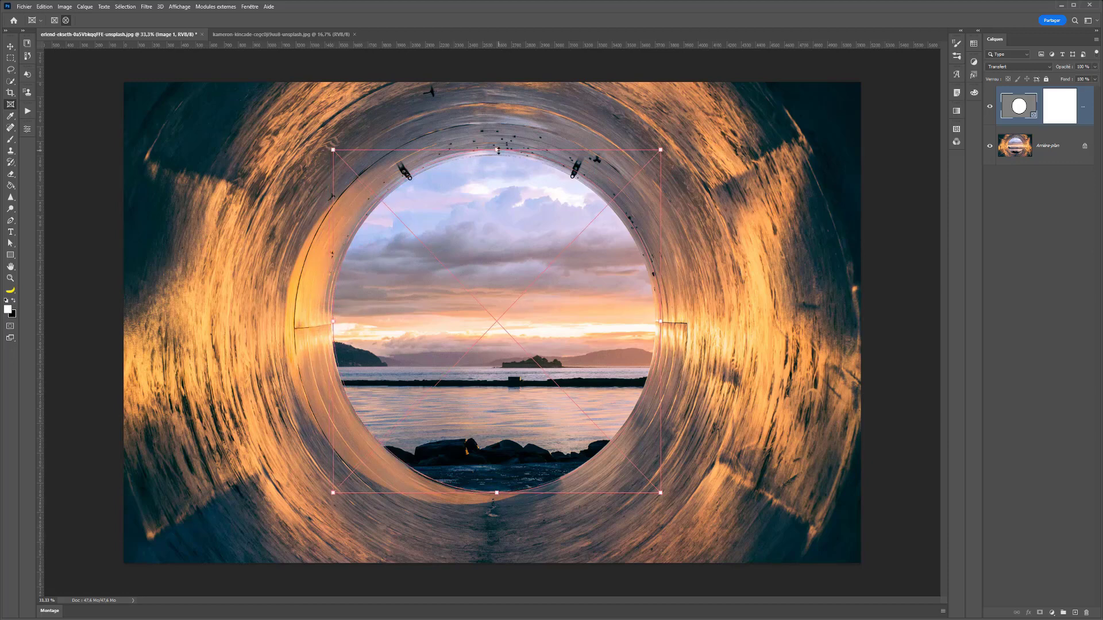
drag(498, 151, 497, 153)
drag(660, 322, 654, 322)
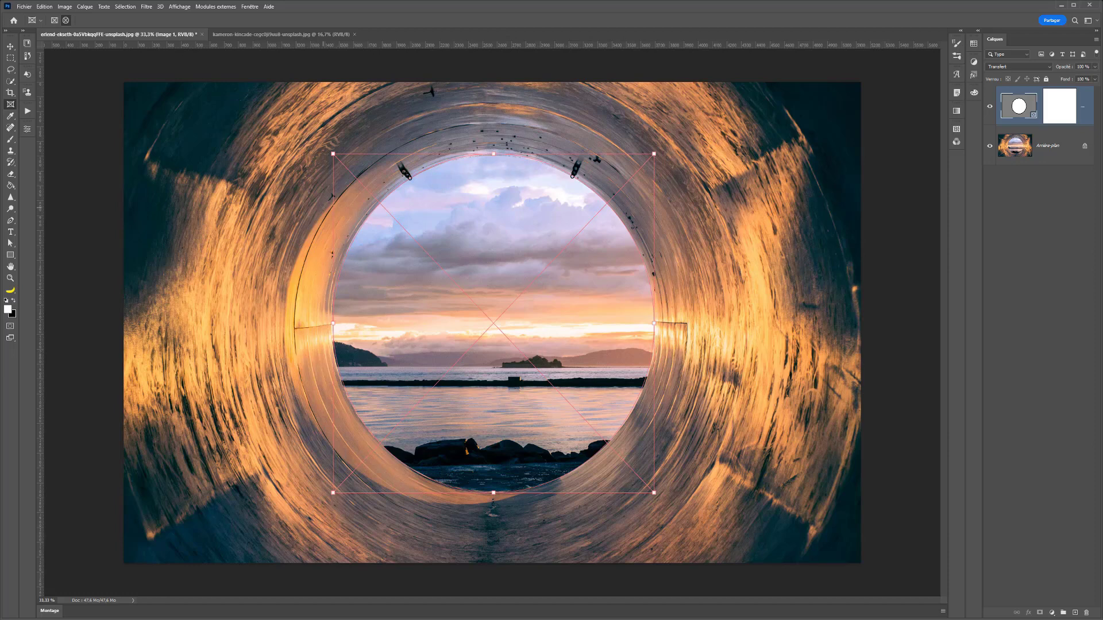
Place the marsh landscape photo from the outil image folder into the elliptical frame.
key(alt+Tab)
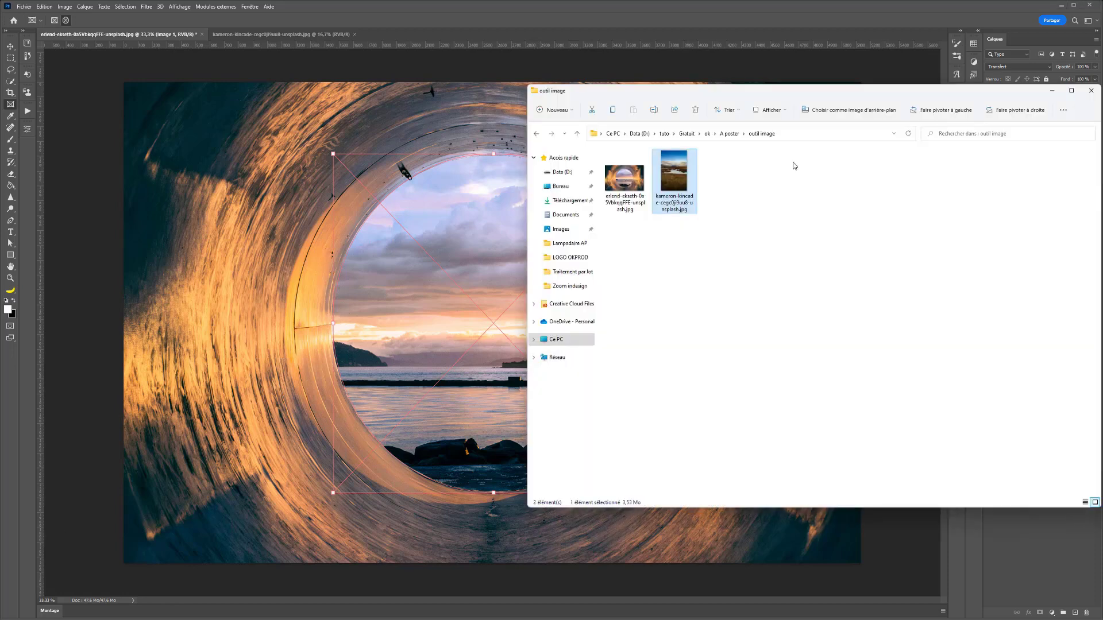
click(672, 255)
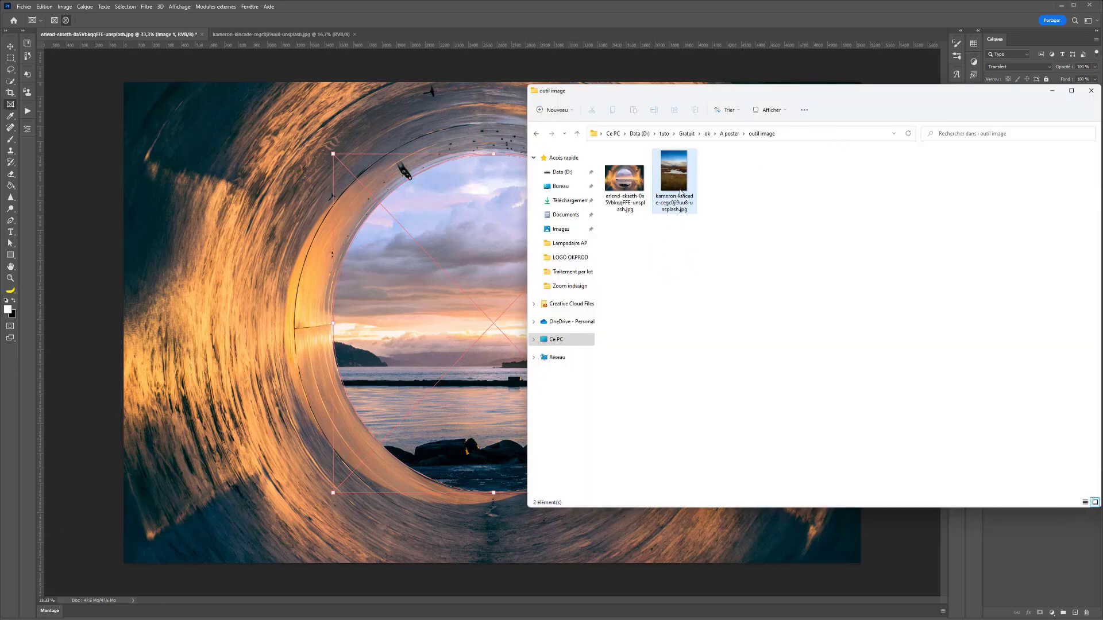
click(679, 192)
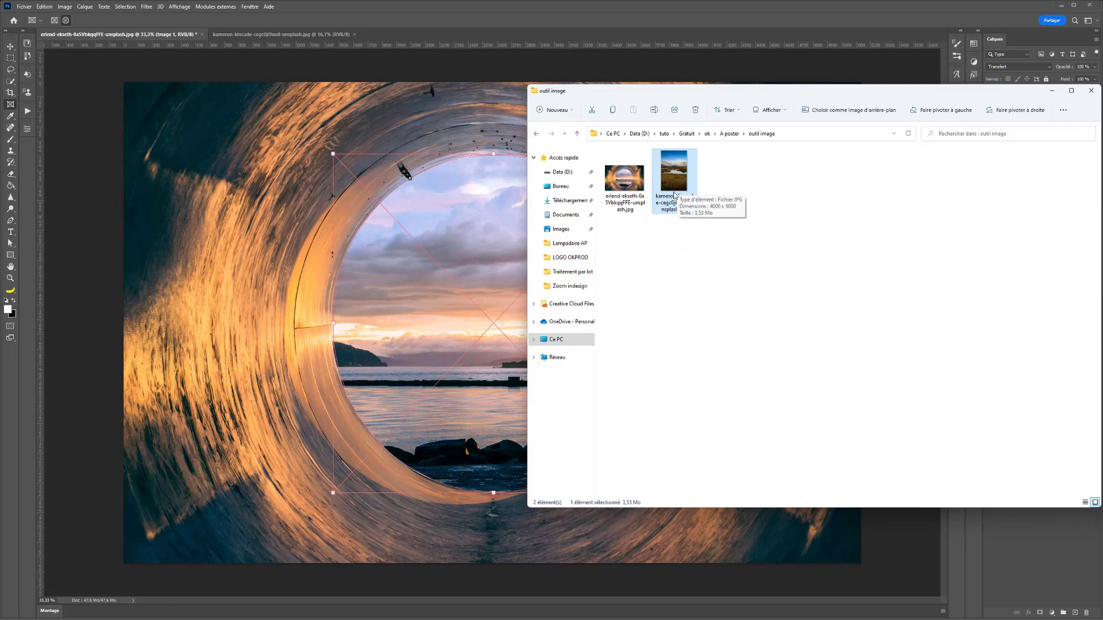
drag(677, 193, 388, 353)
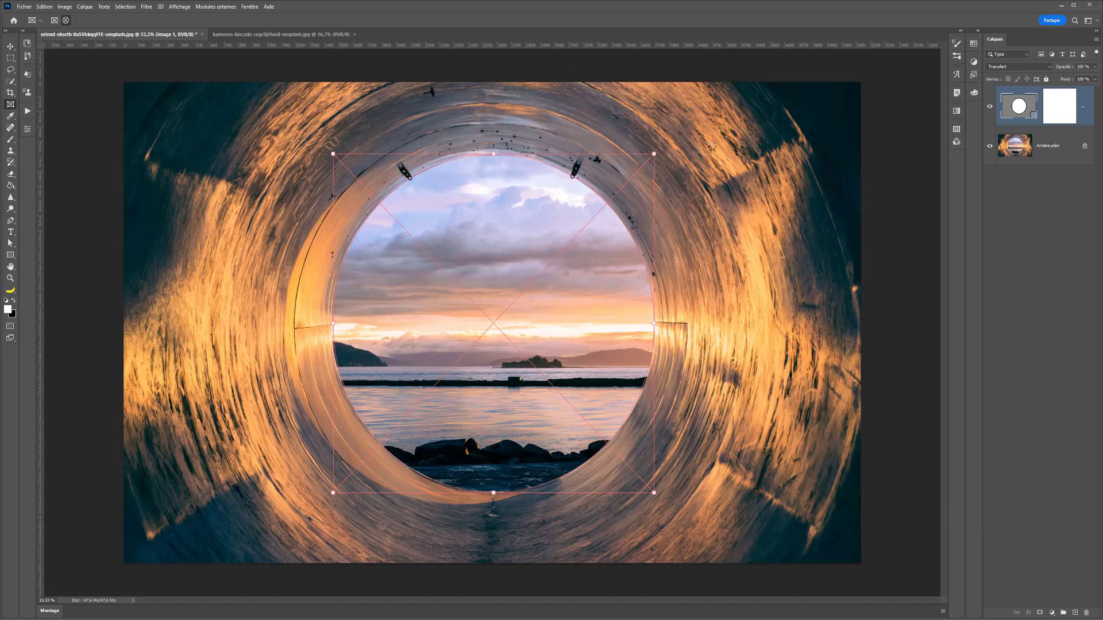
Select the Arrière-plan layer to hide the frame's outline and examine how the photo fits the tunnel opening.
click(10, 58)
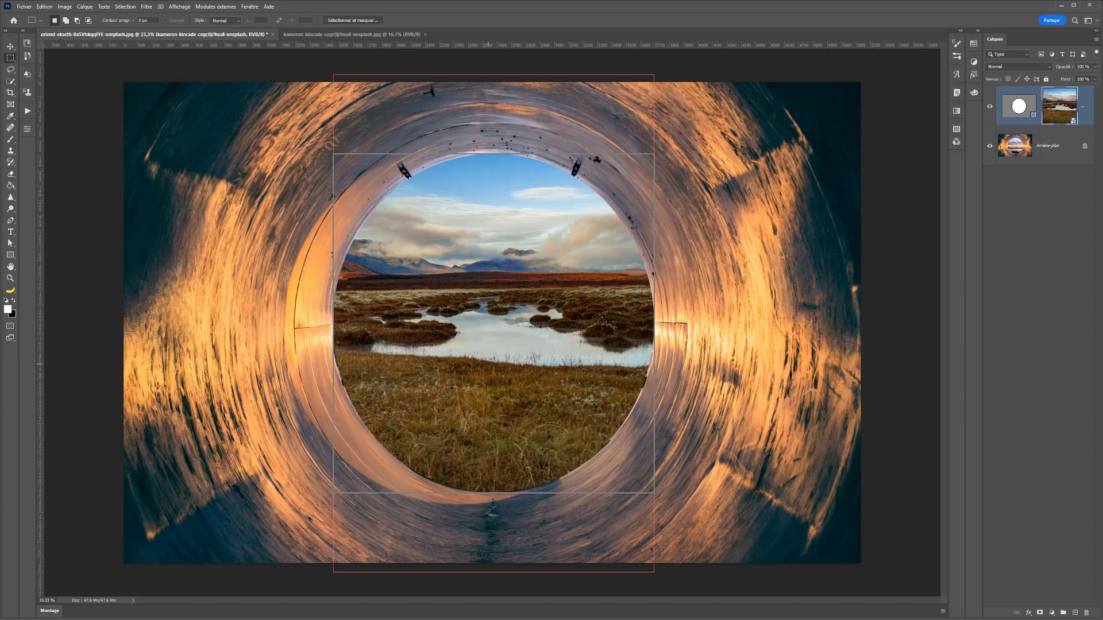
click(10, 46)
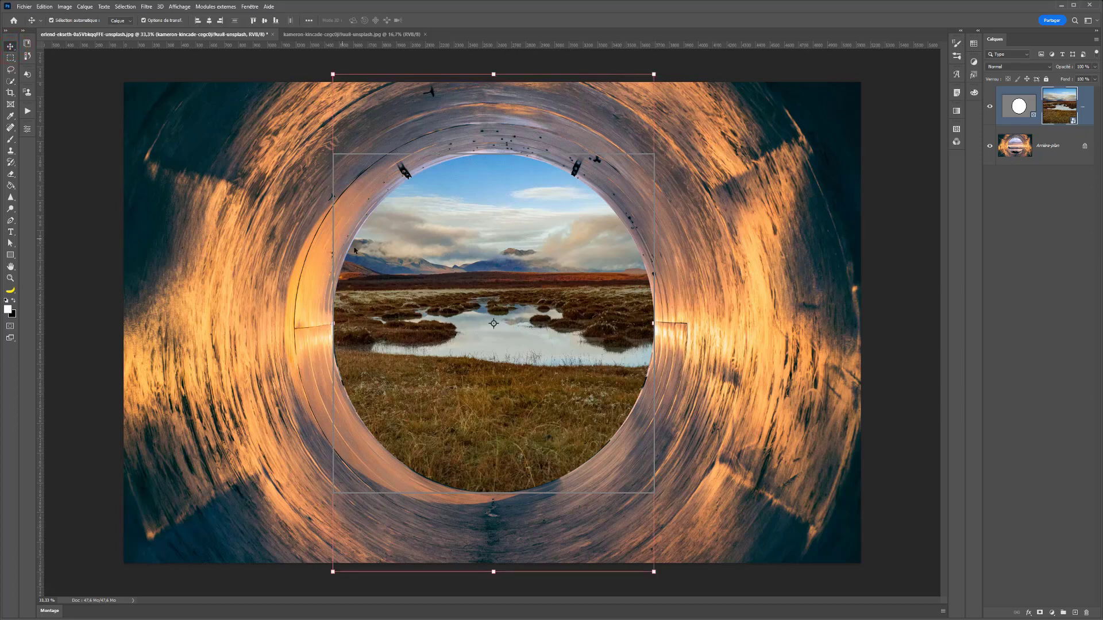
key(ctrl)
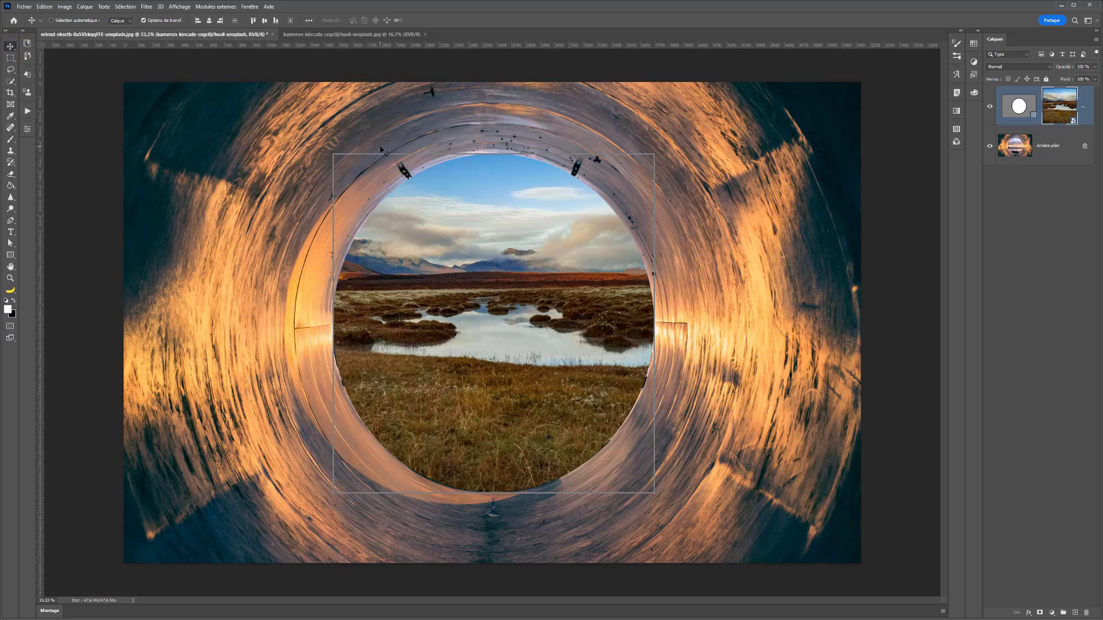
click(1011, 112)
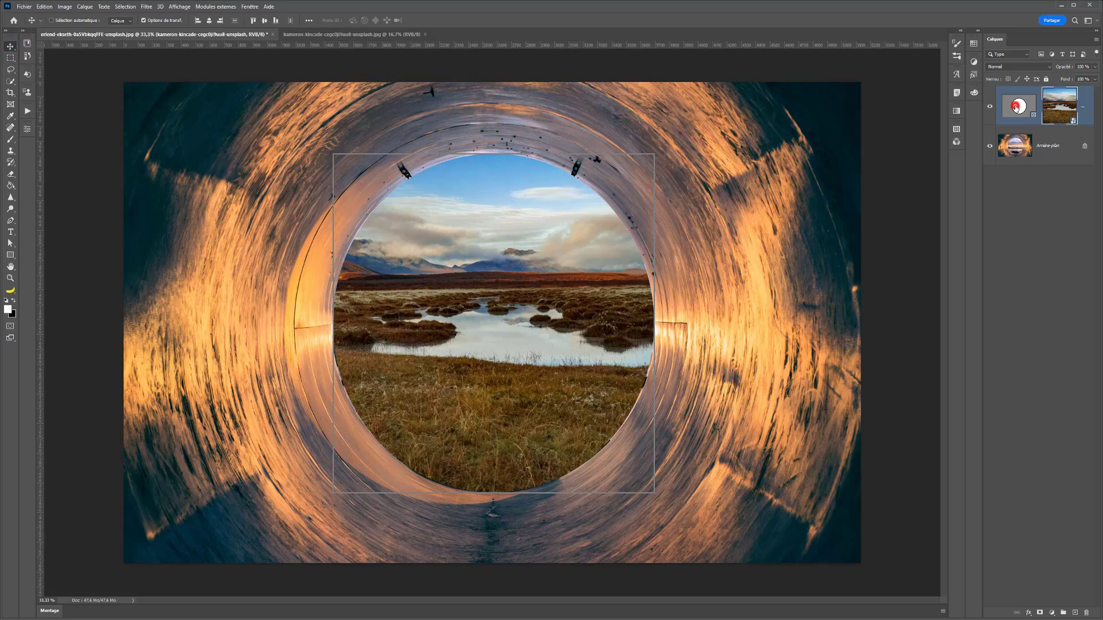
click(1015, 151)
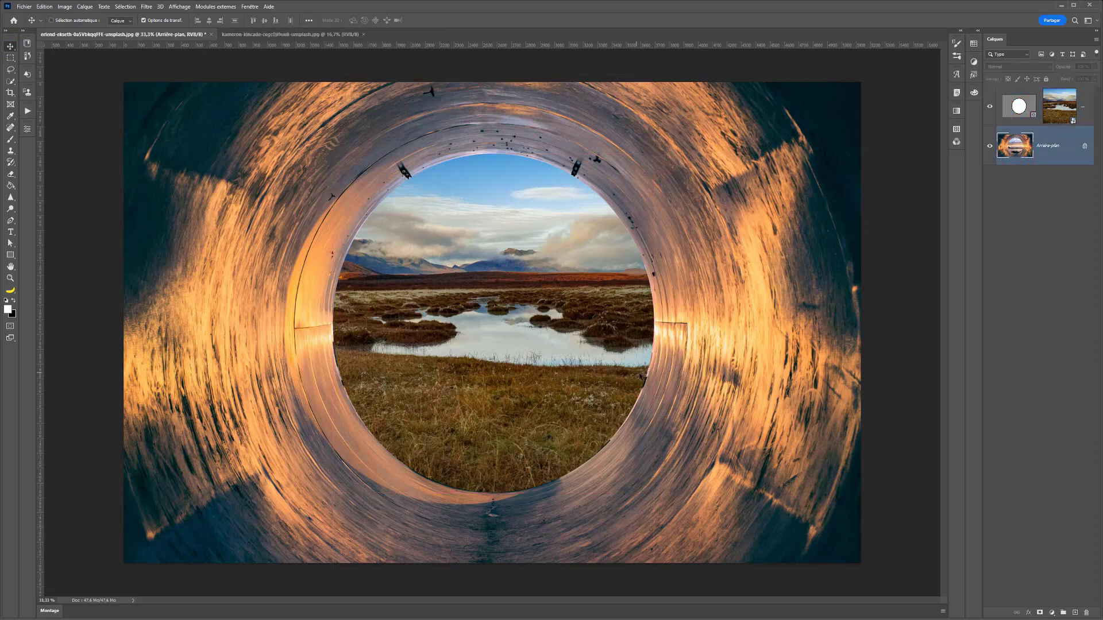
scroll(641, 410, up, 8)
scroll(674, 363, down, 3)
scroll(674, 363, down, 2)
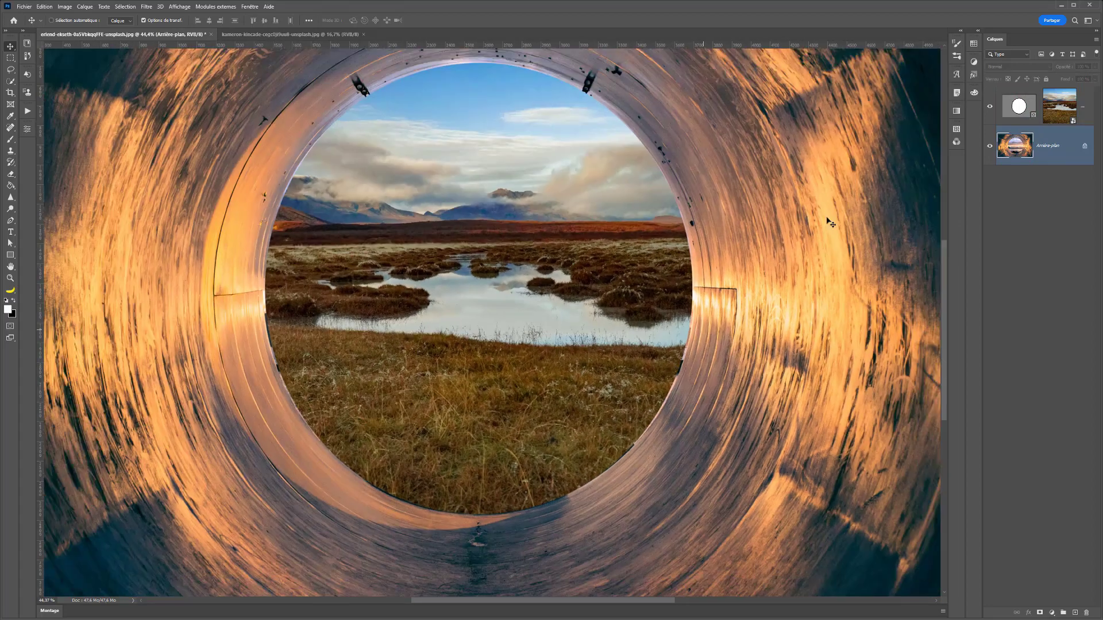
Select the elliptical frame and nudge its right edge slightly outward to match the tunnel opening's rim.
click(1022, 111)
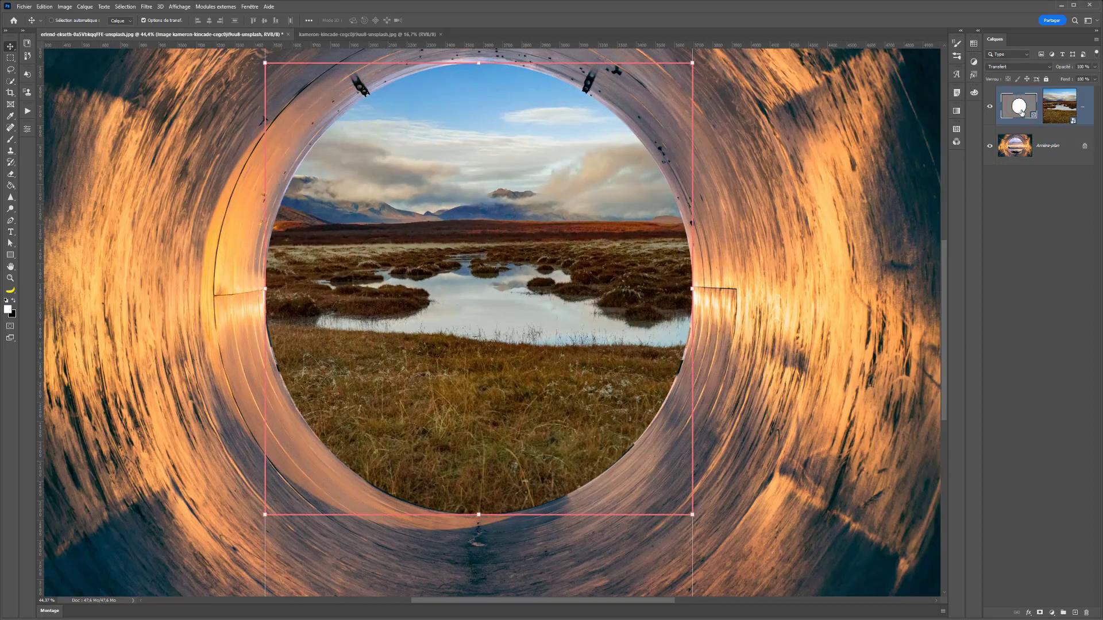
scroll(695, 306, up, 2)
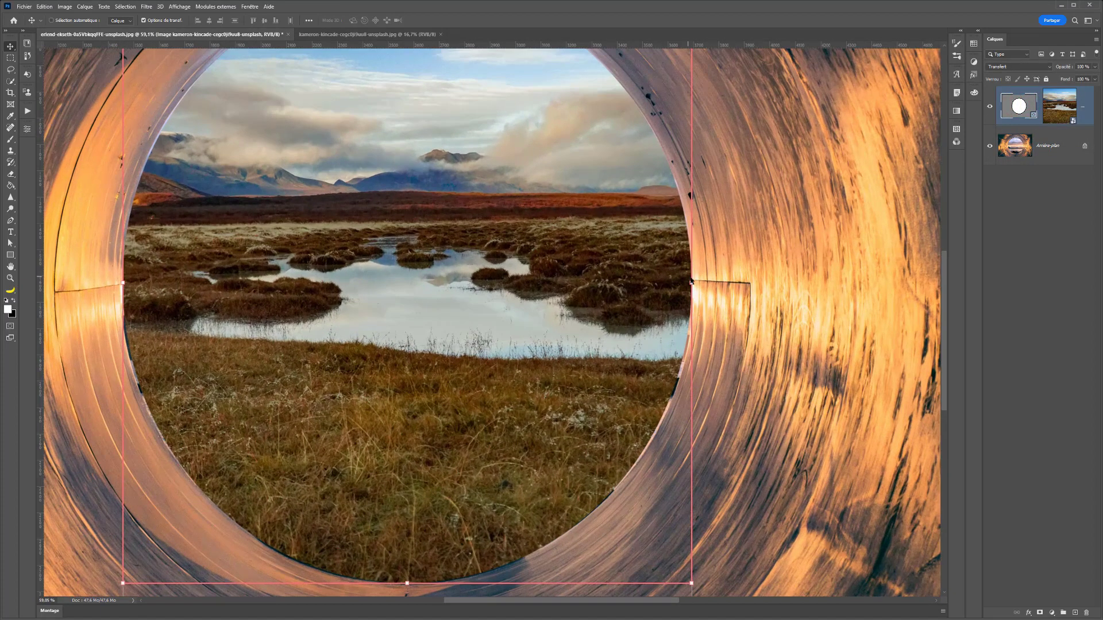
drag(691, 282, 694, 278)
scroll(694, 278, down, 2)
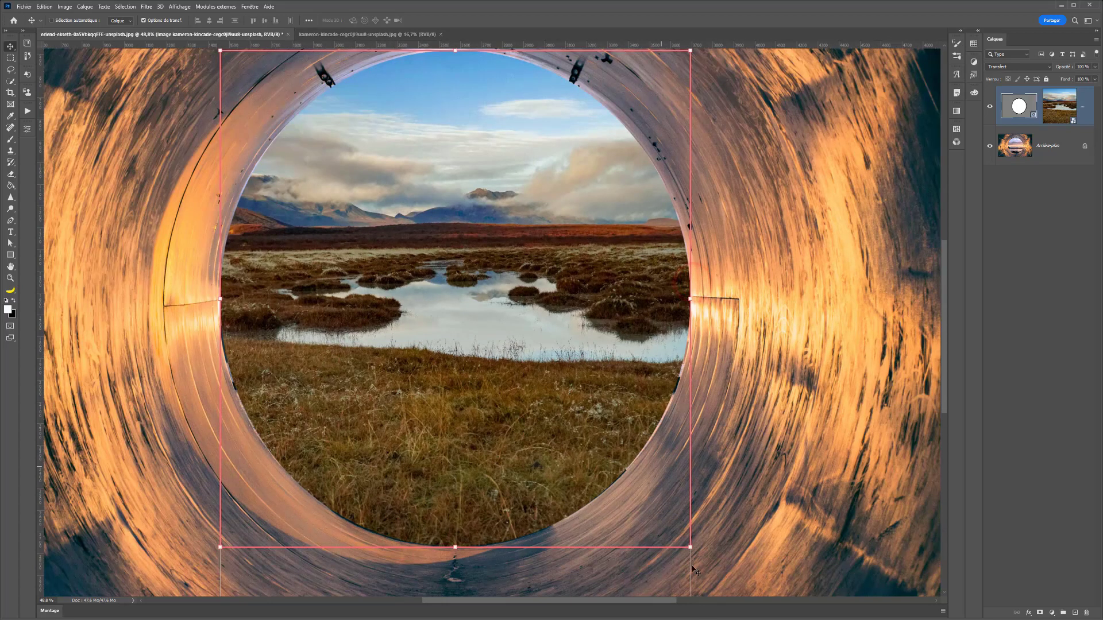
Extend the elliptical frame's lower-right corner slightly outward to cover the tunnel opening's rim.
drag(691, 547, 695, 553)
scroll(689, 538, down, 3)
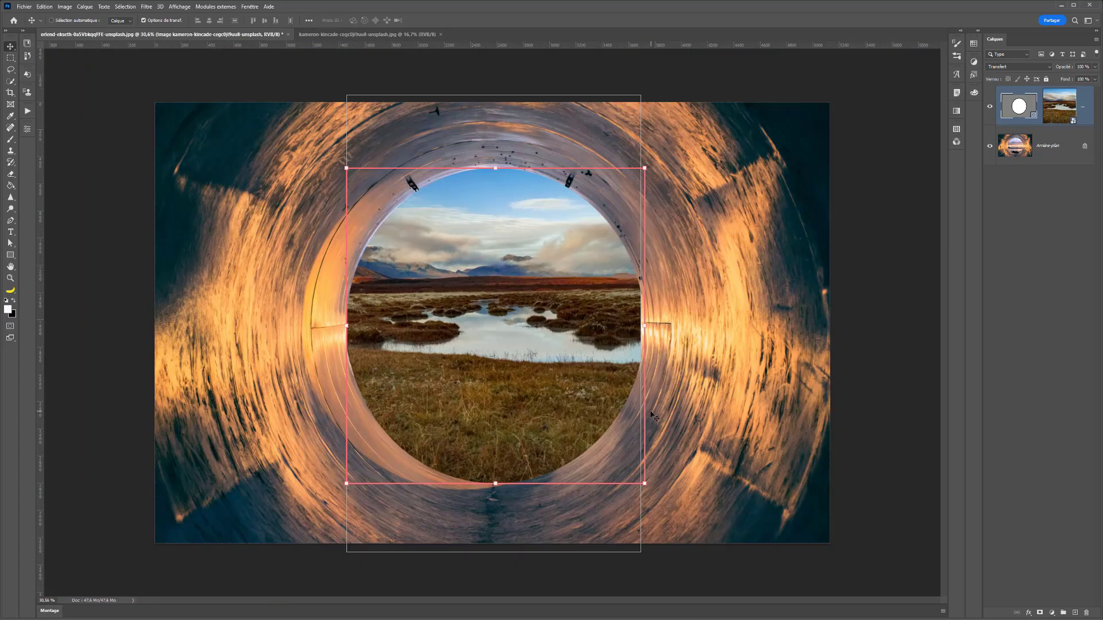
scroll(543, 386, up, 2)
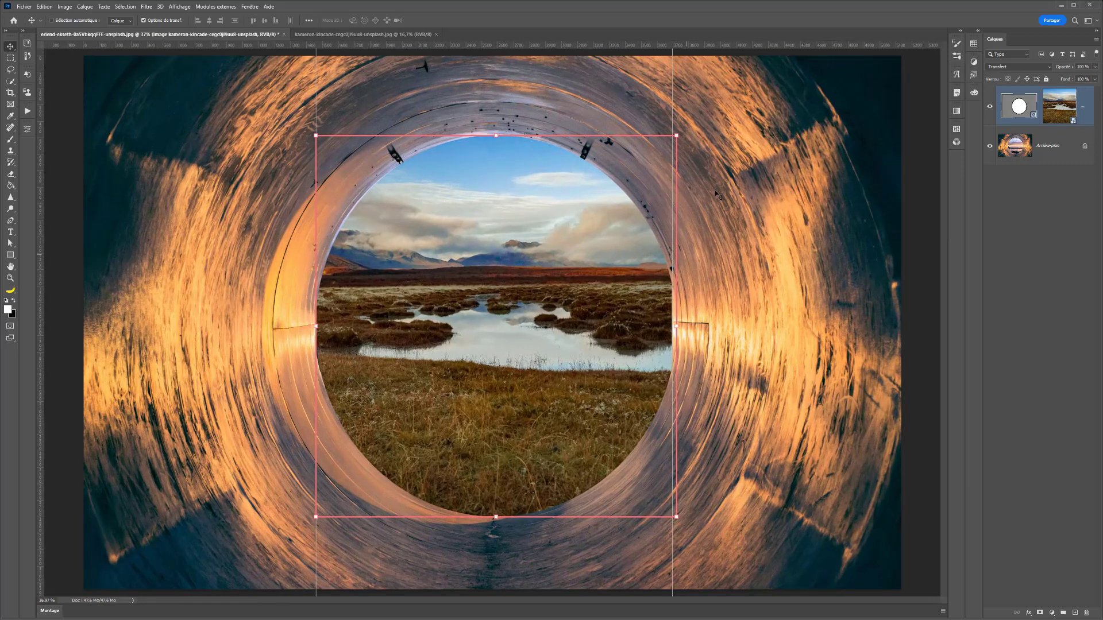
Nudge the frame and its photo slightly left to align them with the tunnel opening.
key(Left)
key(Left)
key(Left)
key(Left)
key(Left)
key(Left)
key(Left)
key(Left)
key(Left)
key(Left)
key(Left)
key(Left)
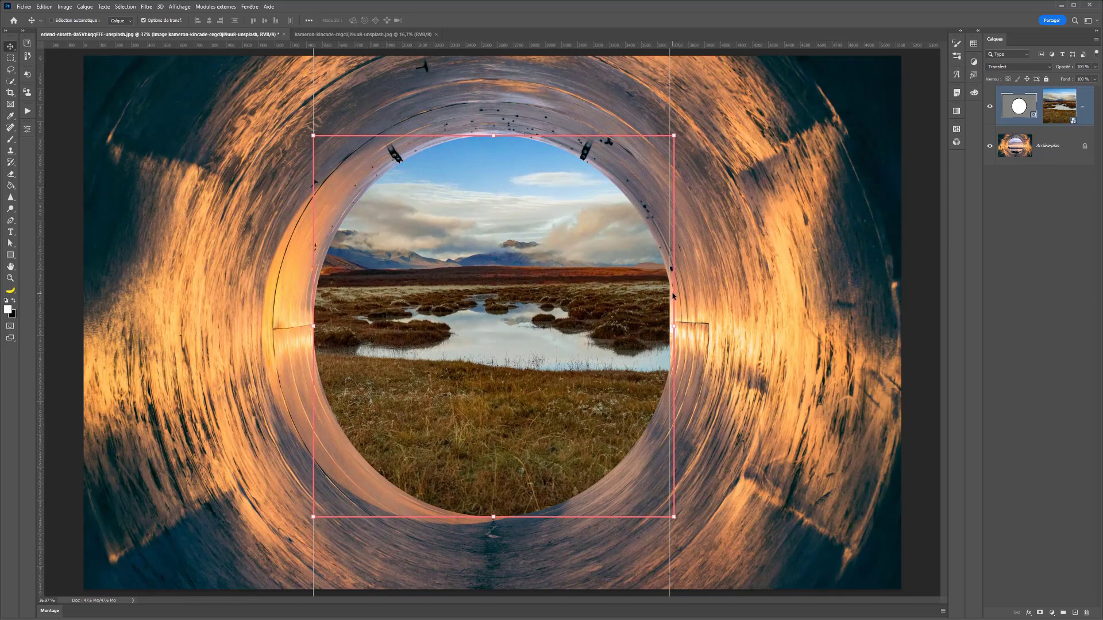
key(Left)
key(Left)
key(Left)
key(Right)
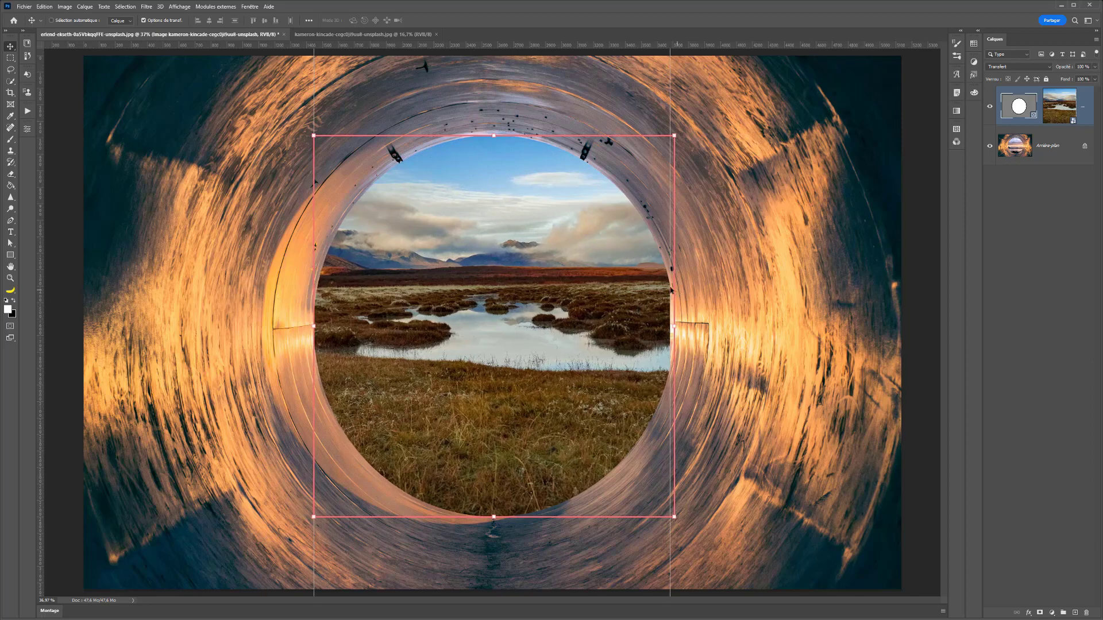
Enlarge the marsh photo inside the frame so it reaches the frame's right edge.
click(1060, 112)
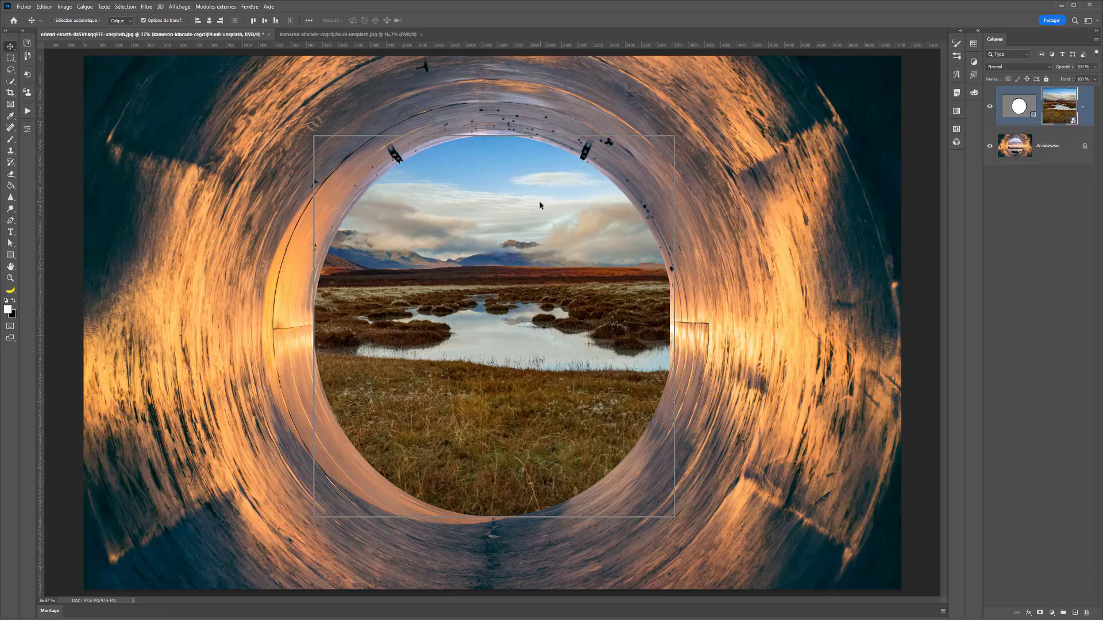
key(ctrl+t)
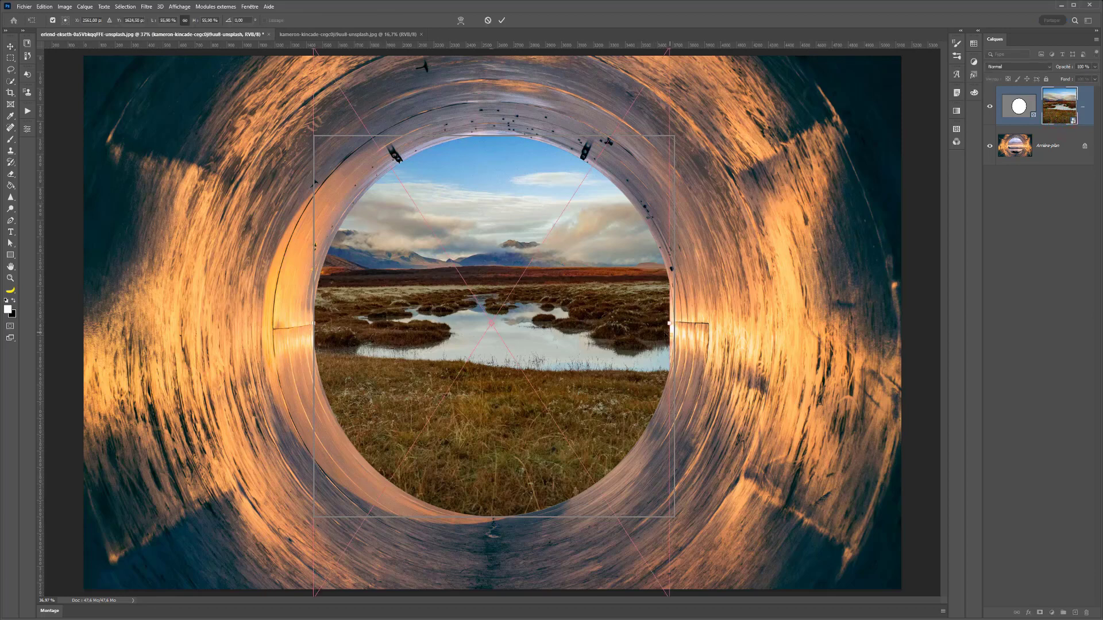
mouse_move(671, 323)
mouse_down()
mouse_move(701, 322)
mouse_move(667, 321)
mouse_move(676, 319)
mouse_up()
key(Return)
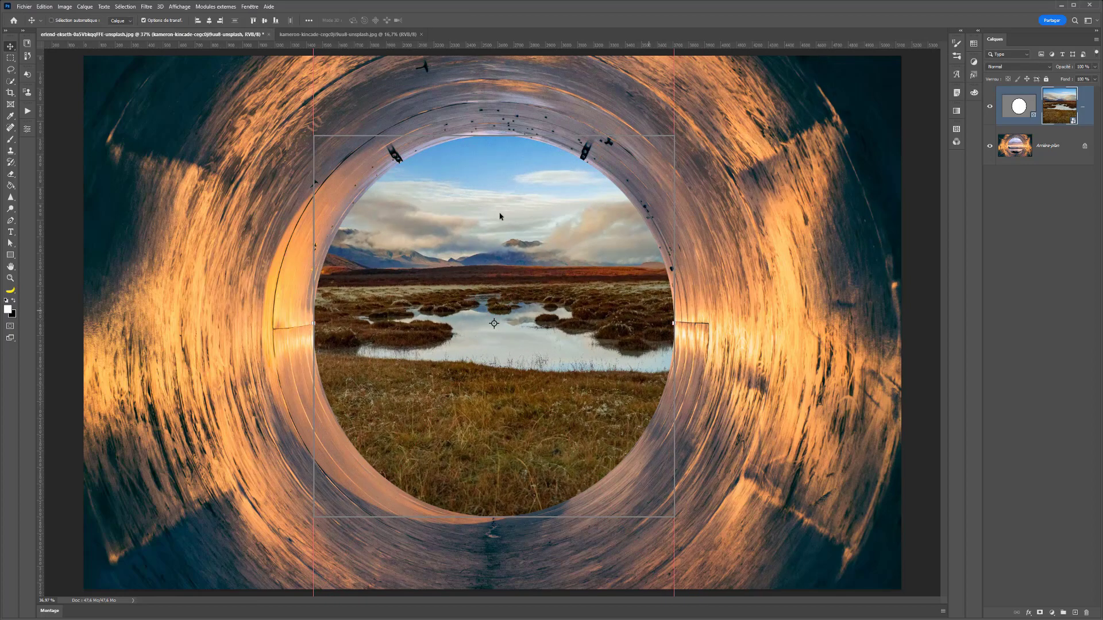
Select the Arrière-plan layer to hide the frame's outline and examine the whole composite.
click(10, 58)
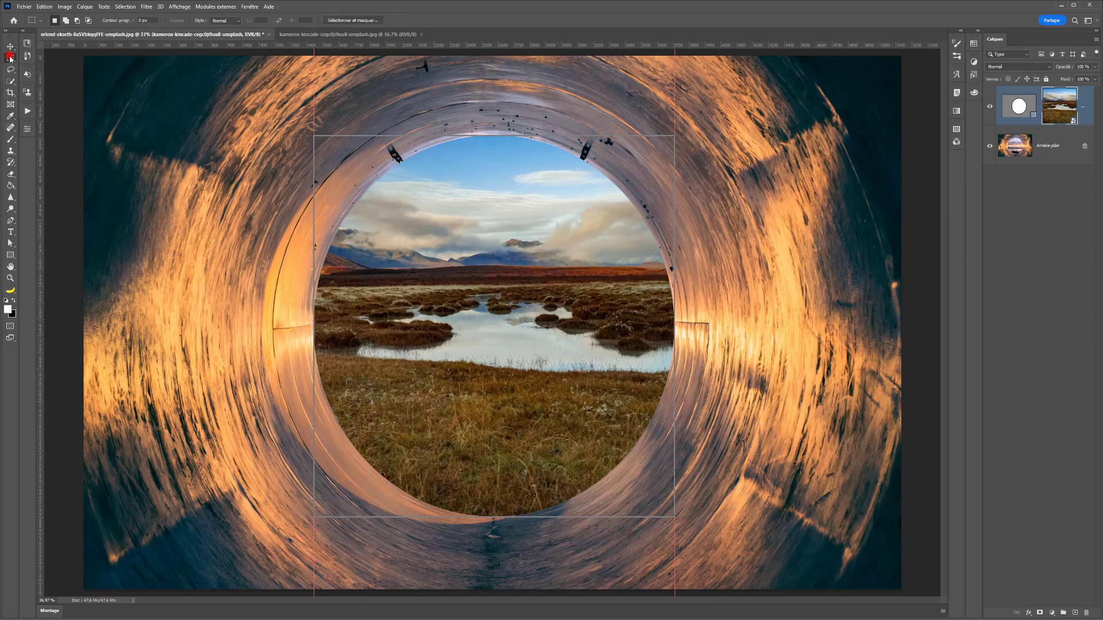
click(1015, 147)
scroll(496, 294, down, 3)
scroll(496, 294, down, 2)
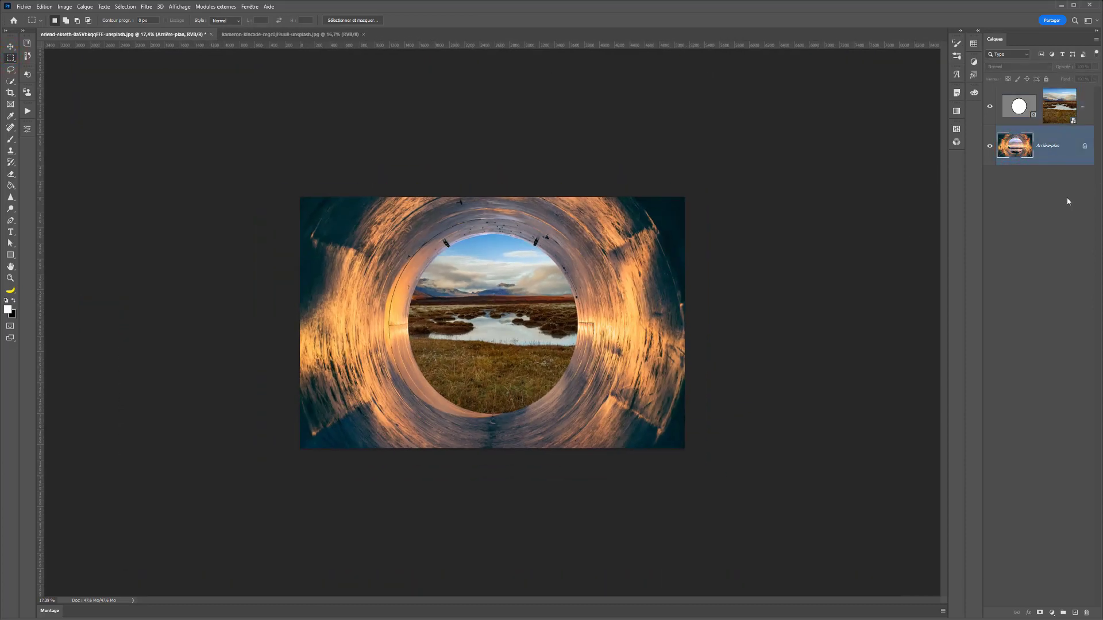
Add a Correction sélective adjustment layer above the framed photo and clip it to that layer.
click(1066, 99)
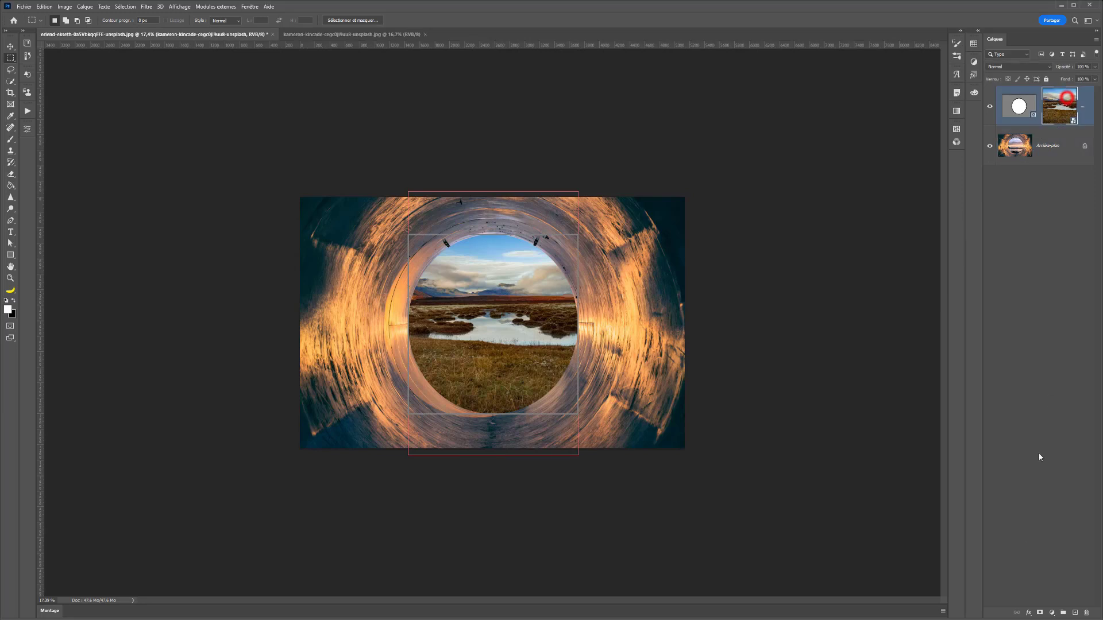
click(1052, 612)
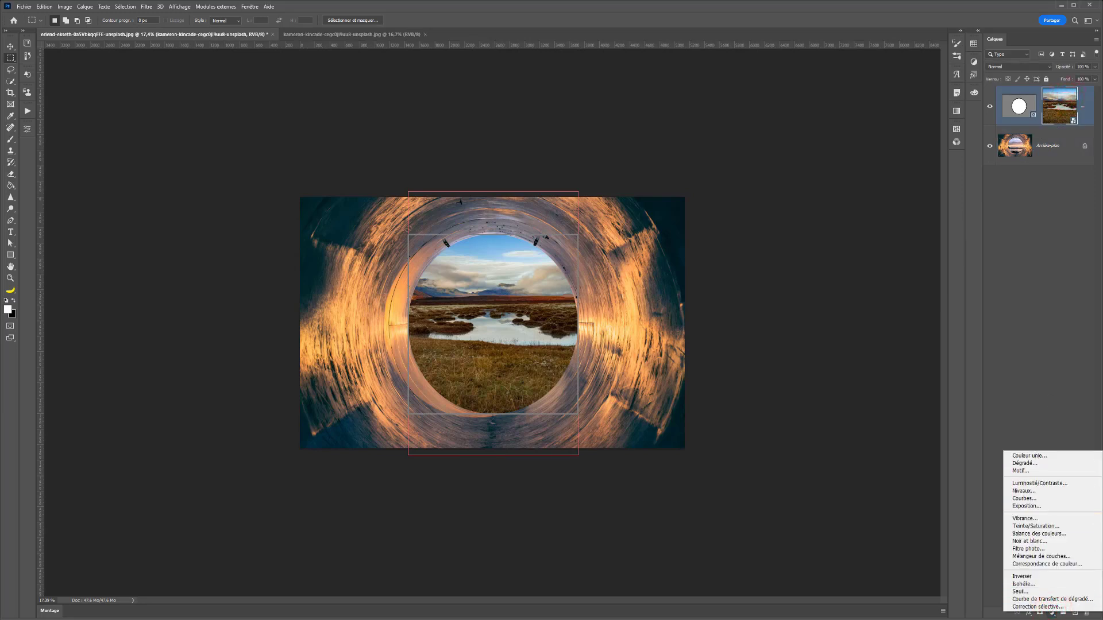
click(1038, 606)
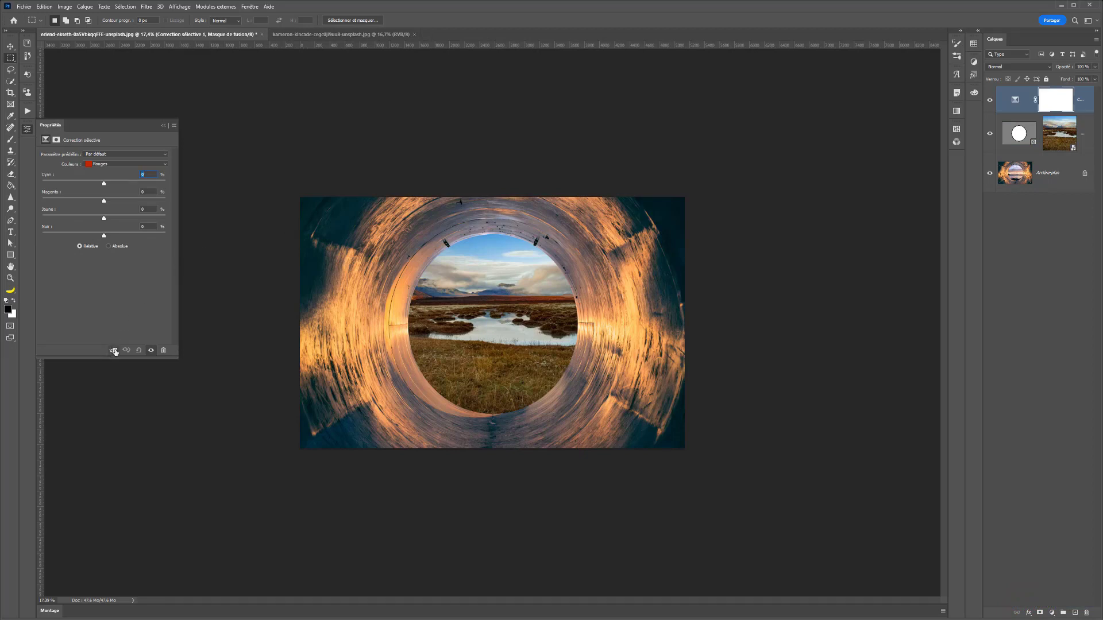
click(112, 351)
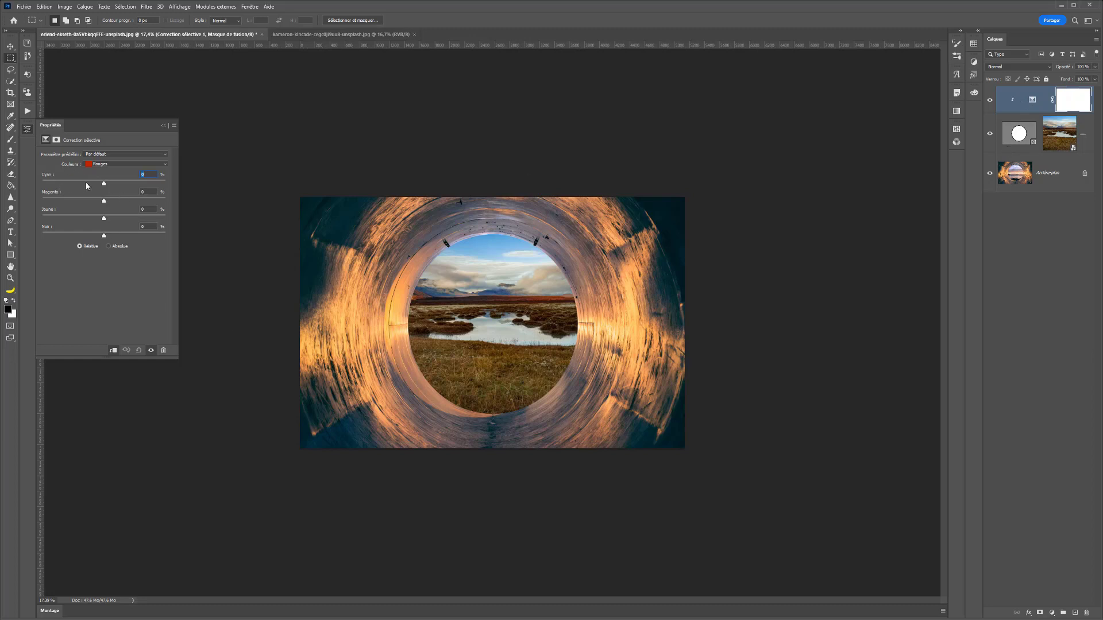
For Rouges, set Cyan to -84% and Magenta to -28%, then adjust Jaune and increase Noir.
drag(104, 184, 87, 200)
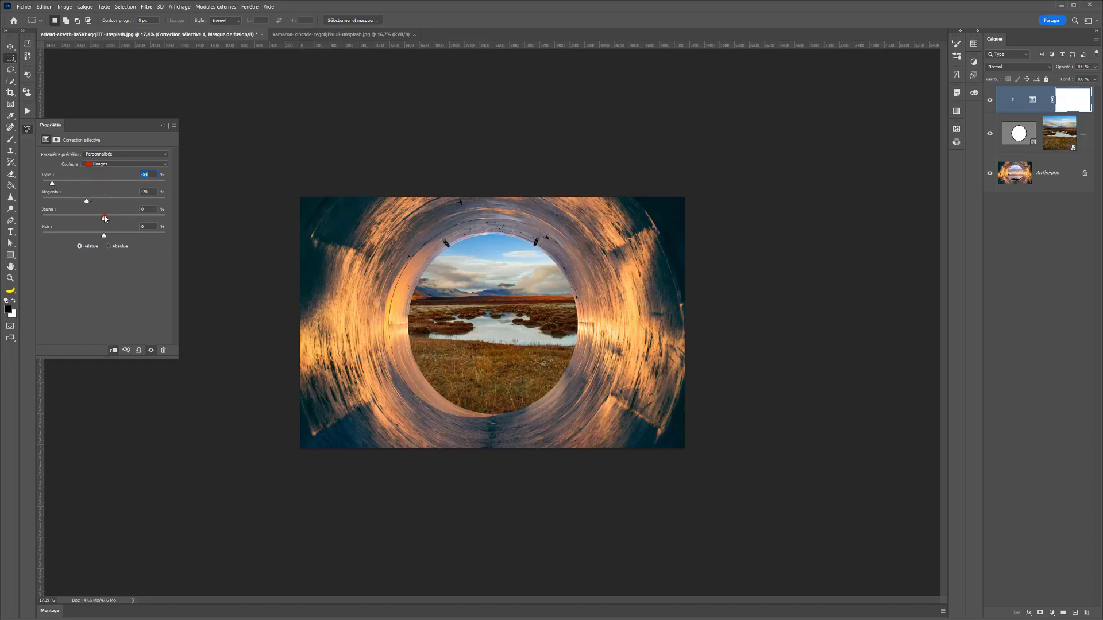
drag(76, 217, 132, 224)
For Gris, set Cyan to -11%, Magenta to +12%, Jaune to +22% and Noir to -7%.
click(126, 164)
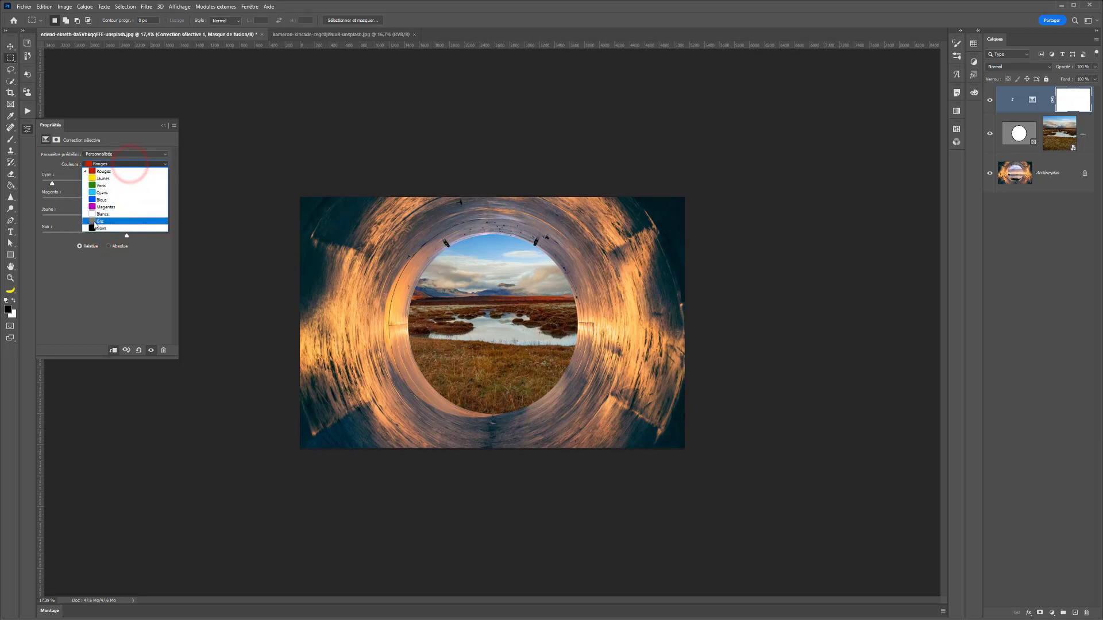
click(92, 223)
mouse_move(104, 218)
mouse_down()
mouse_move(119, 218)
mouse_move(104, 199)
mouse_move(99, 230)
mouse_up()
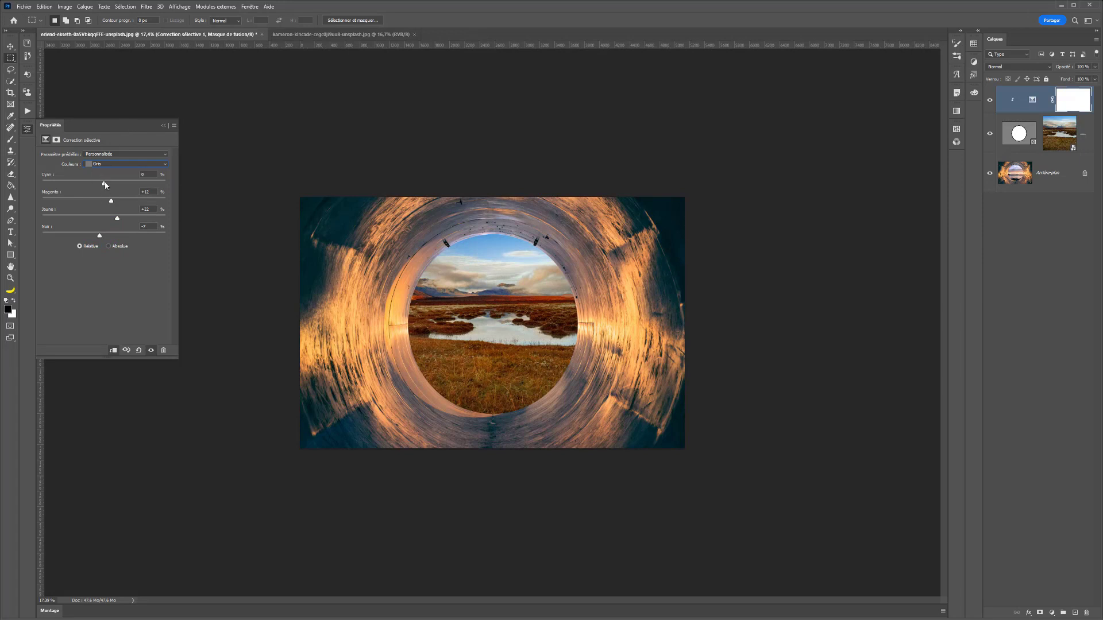
drag(104, 182, 96, 186)
Compare the image with and without the colour correction and the framed photo, and examine the overall blend.
click(987, 106)
click(988, 103)
click(990, 135)
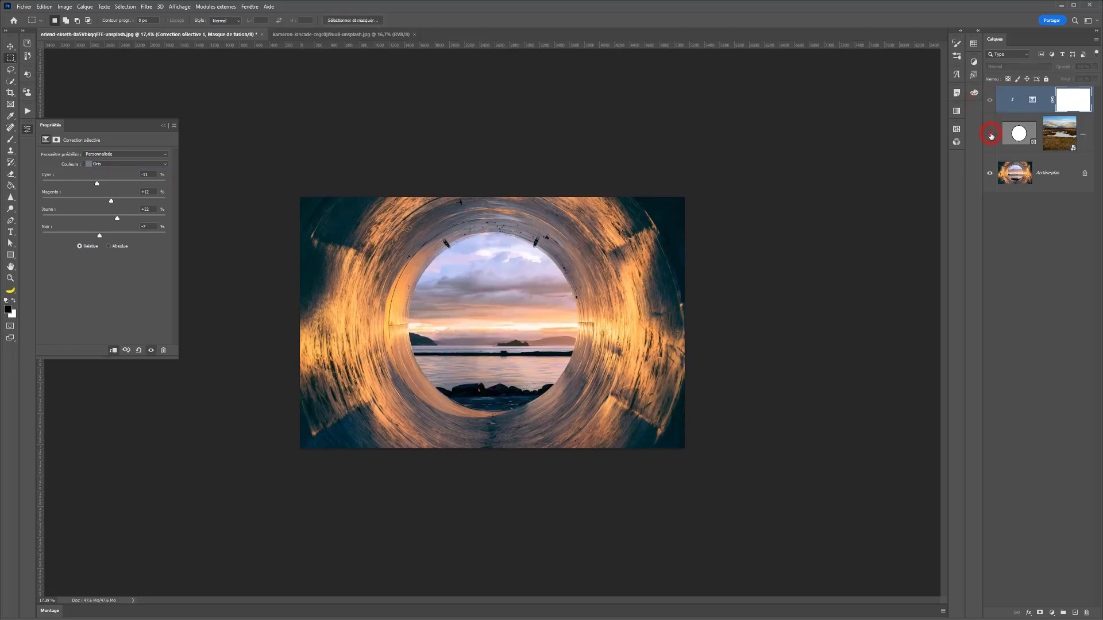
click(990, 135)
click(990, 135)
click(990, 135)
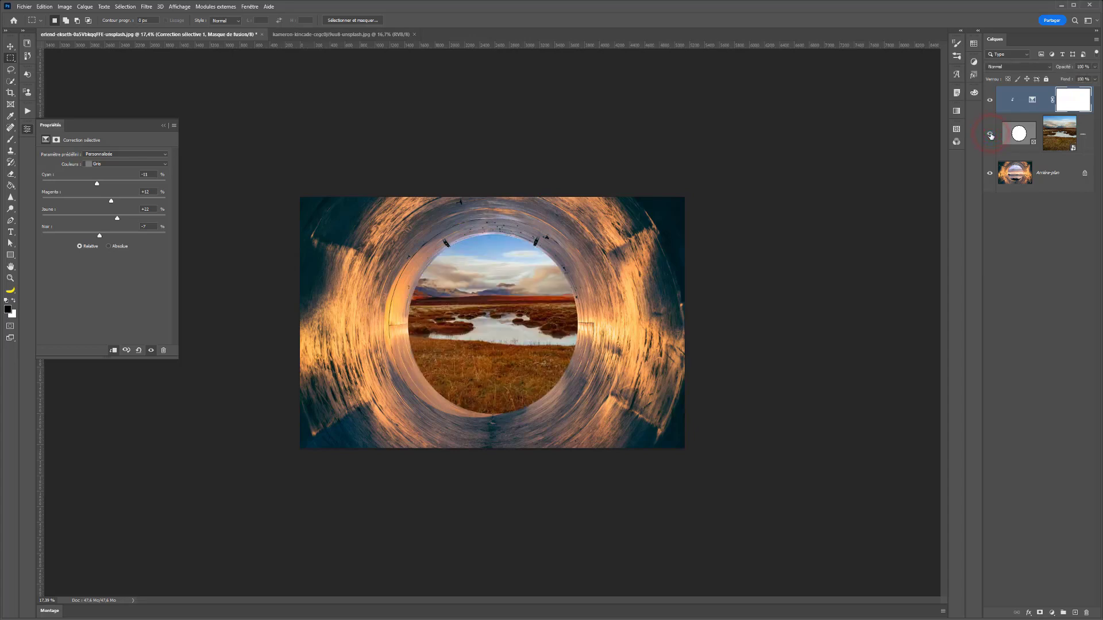
scroll(418, 317, down, 2)
scroll(418, 317, up, 4)
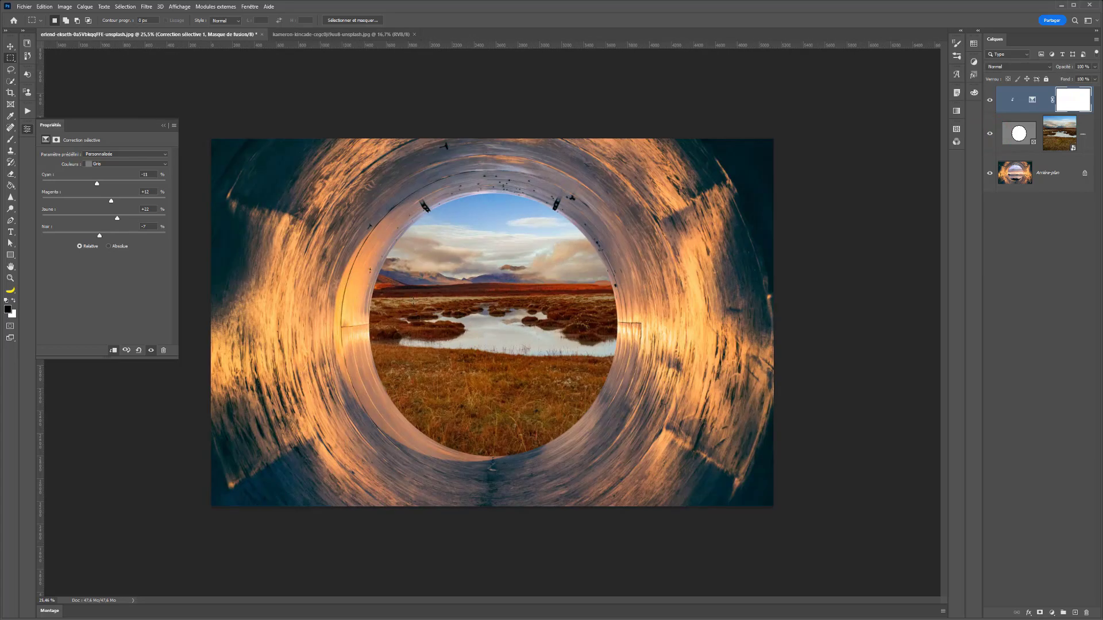
scroll(413, 299, down, 3)
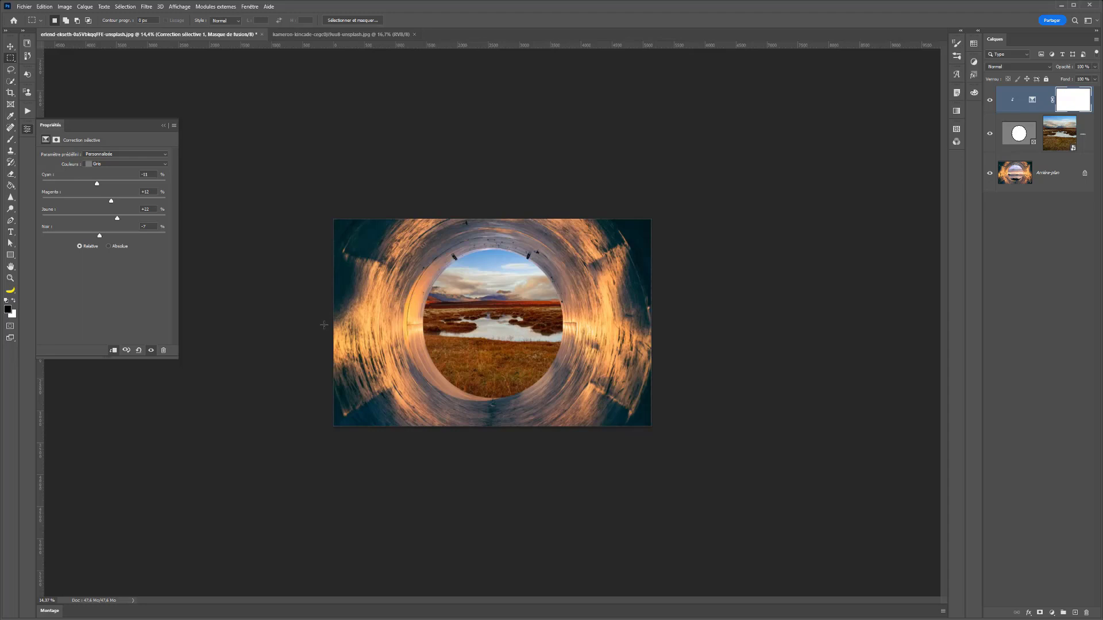